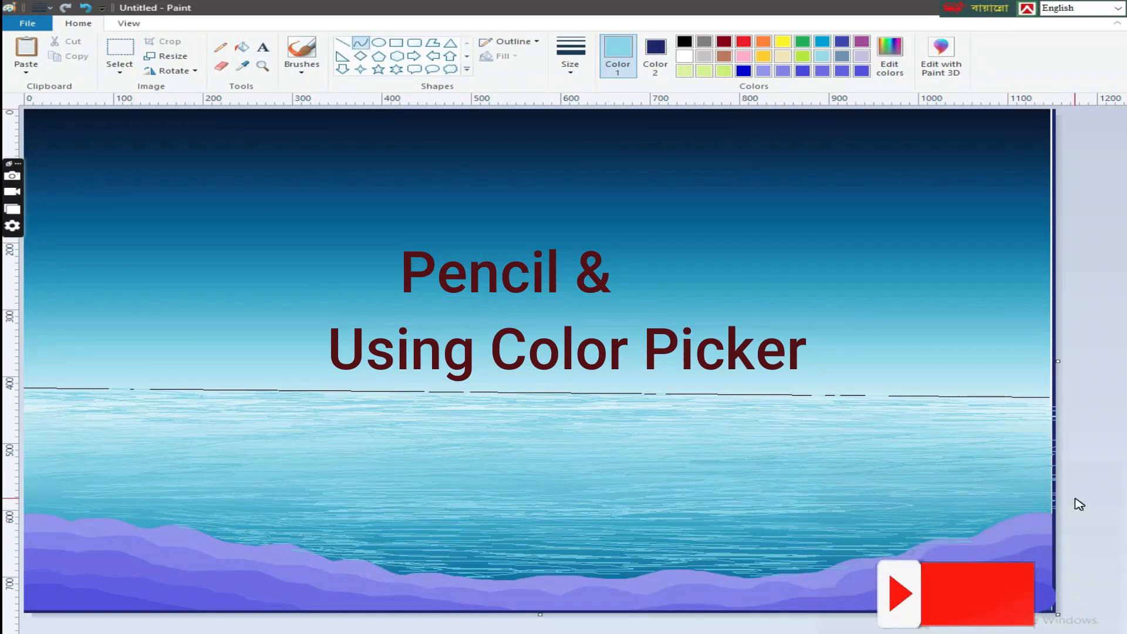
# Paint thick black island silhouettes along the horizon at the left shore, near the centre and in two patches toward the right edge.
pyautogui.click(687, 42)
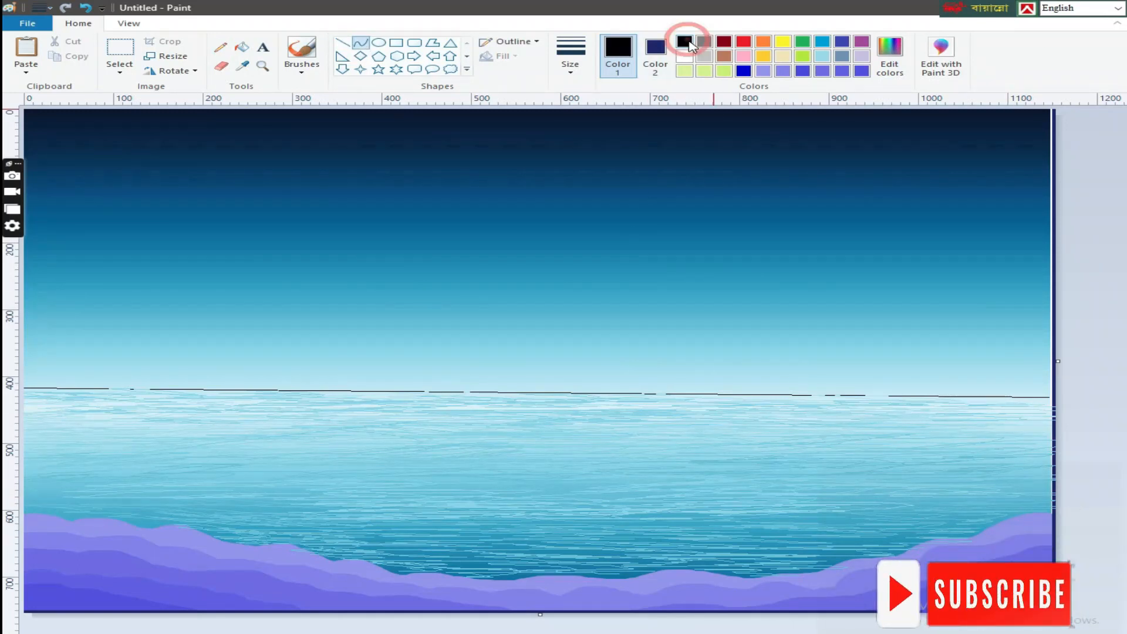
pyautogui.click(305, 74)
pyautogui.click(300, 93)
pyautogui.click(571, 66)
pyautogui.click(580, 173)
pyautogui.moveTo(27, 388)
pyautogui.mouseDown()
pyautogui.moveTo(88, 385)
pyautogui.moveTo(71, 382)
pyautogui.mouseUp()
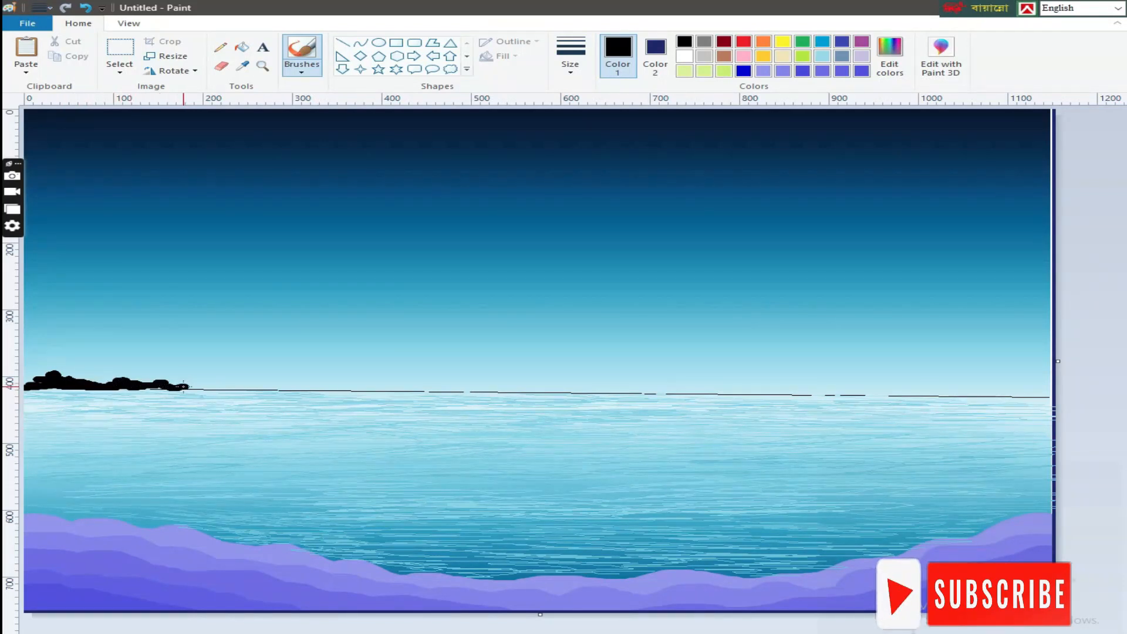
pyautogui.moveTo(176, 384); pyautogui.dragTo(226, 387)
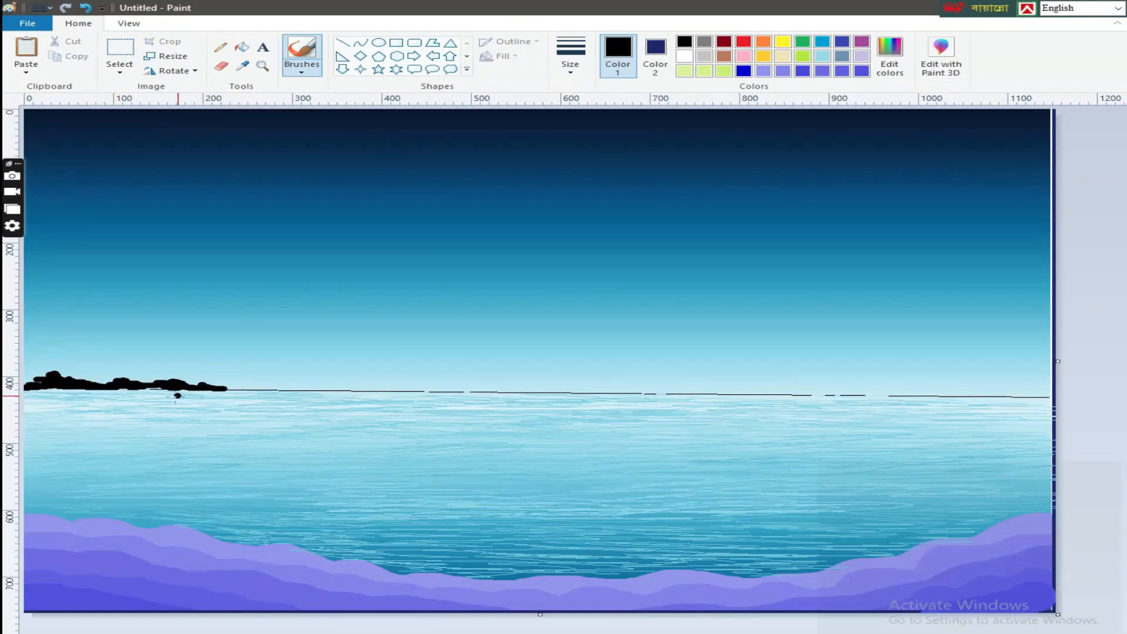
pyautogui.moveTo(410, 388); pyautogui.dragTo(433, 386)
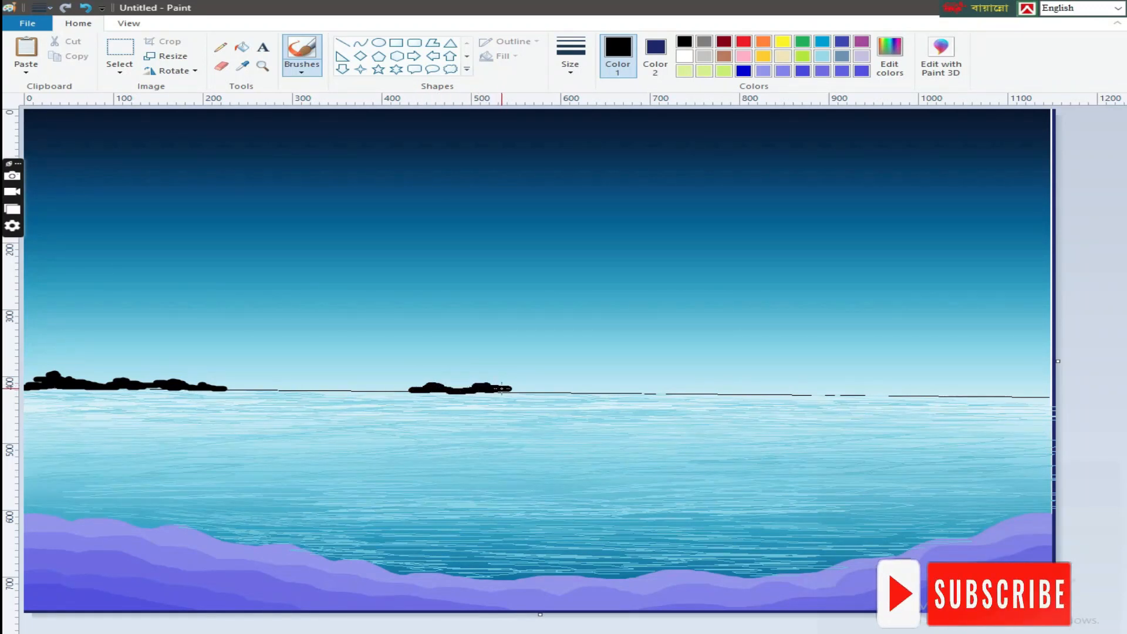
pyautogui.moveTo(828, 392); pyautogui.dragTo(993, 390)
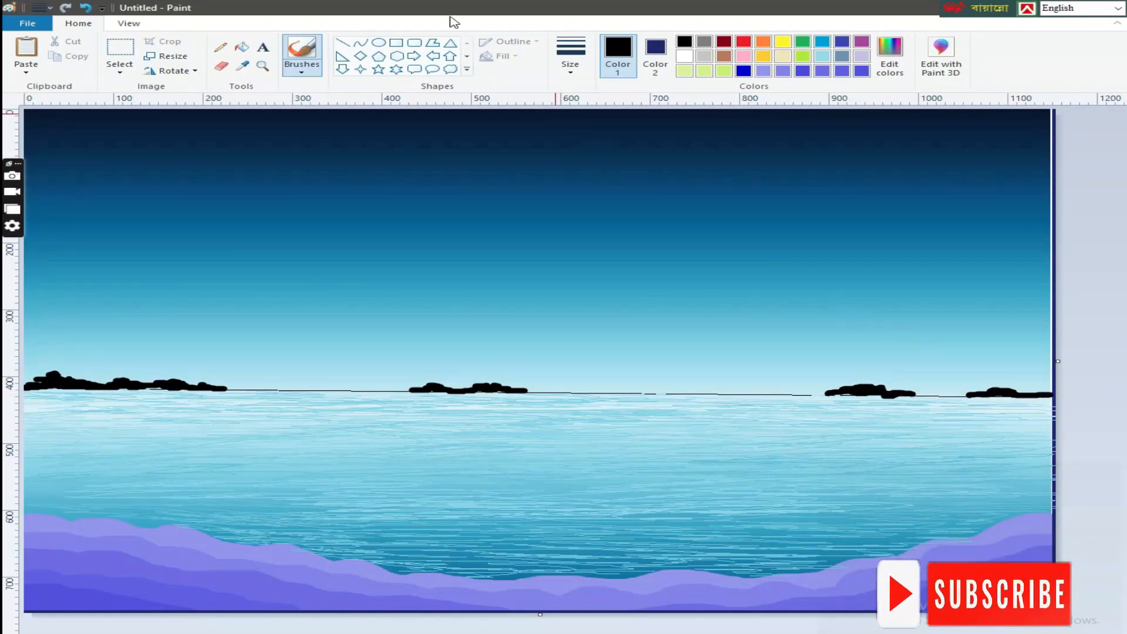
# Draw a straight black line along the whole horizon, and fill the gaps between the left and middle islands with thicker black lines.
pyautogui.click(342, 43)
pyautogui.moveTo(67, 392); pyautogui.dragTo(1053, 397)
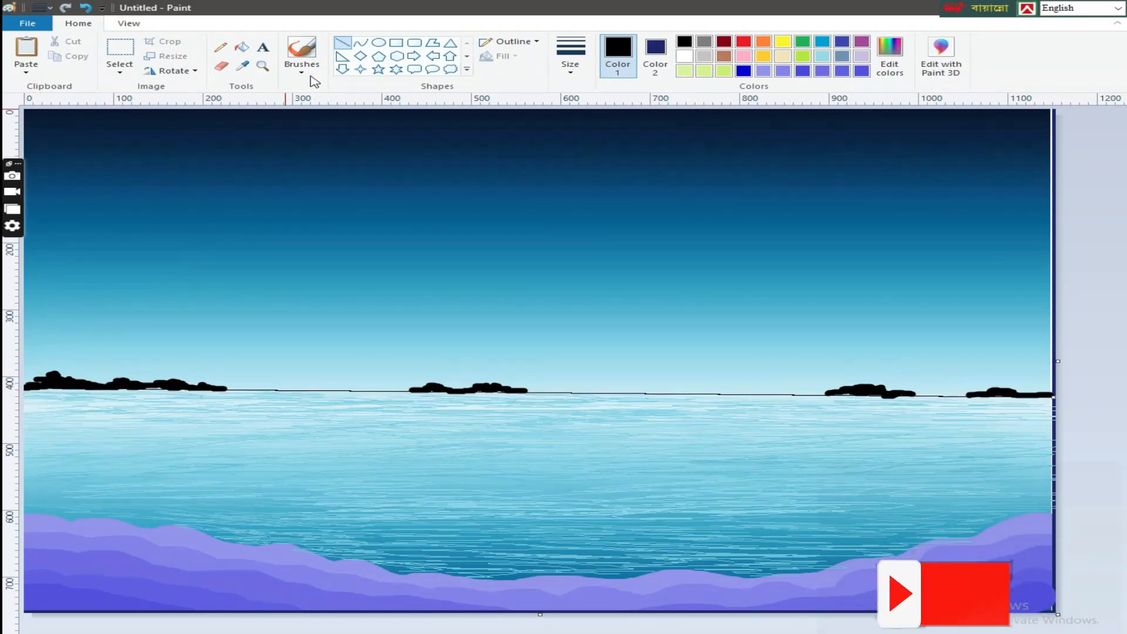
pyautogui.click(570, 56)
pyautogui.click(589, 170)
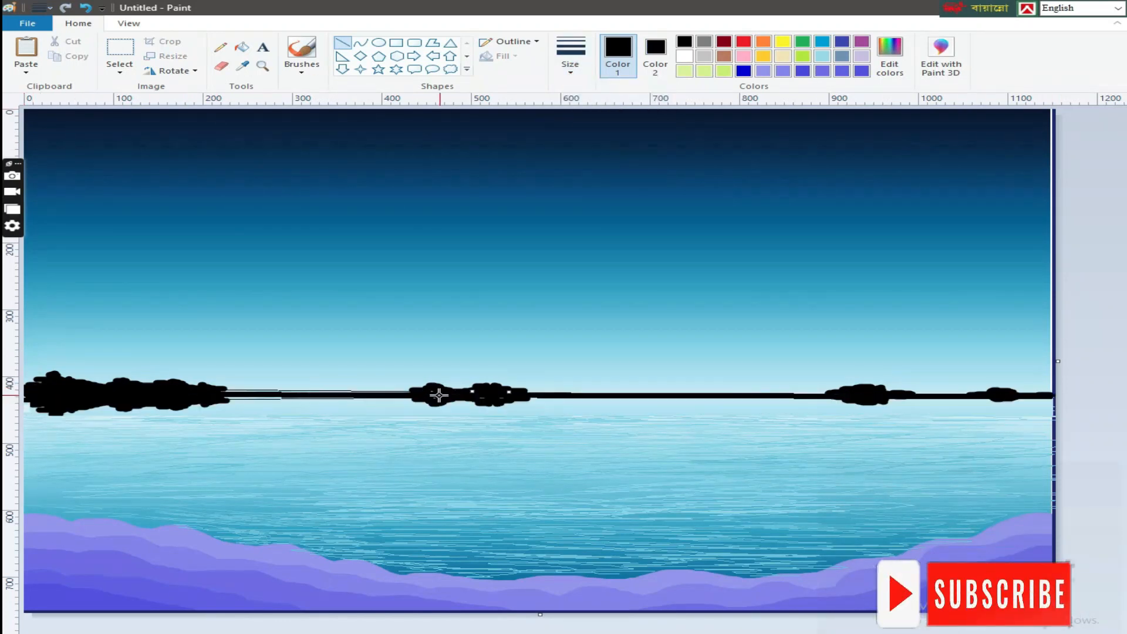
pyautogui.click(486, 395)
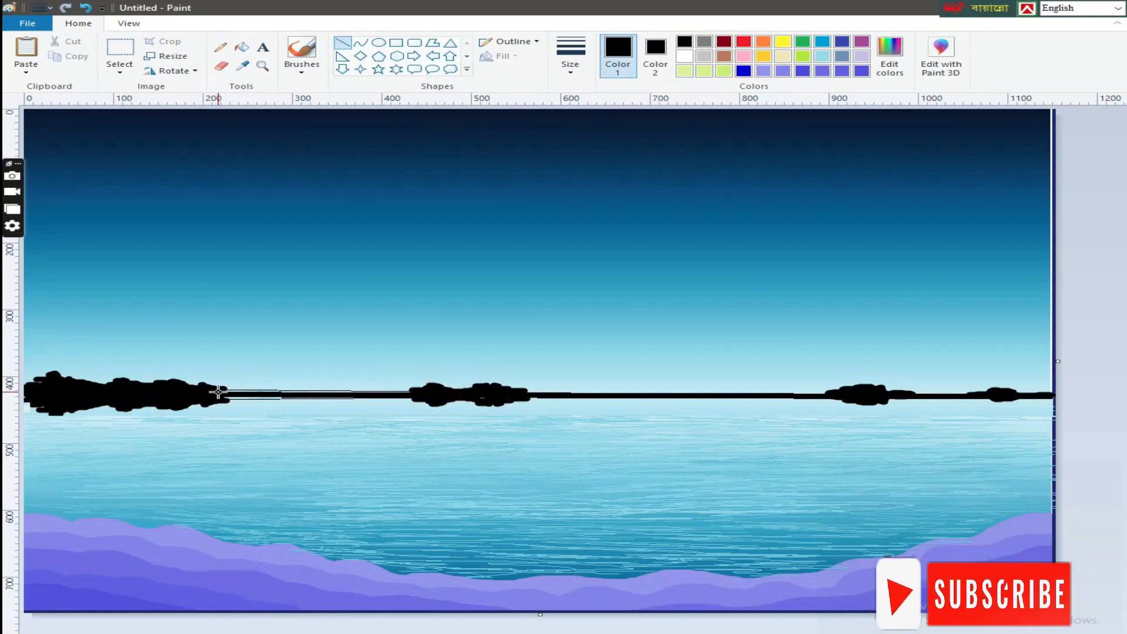
pyautogui.moveTo(218, 392); pyautogui.dragTo(419, 395)
pyautogui.click(498, 393)
pyautogui.moveTo(217, 400); pyautogui.dragTo(226, 400)
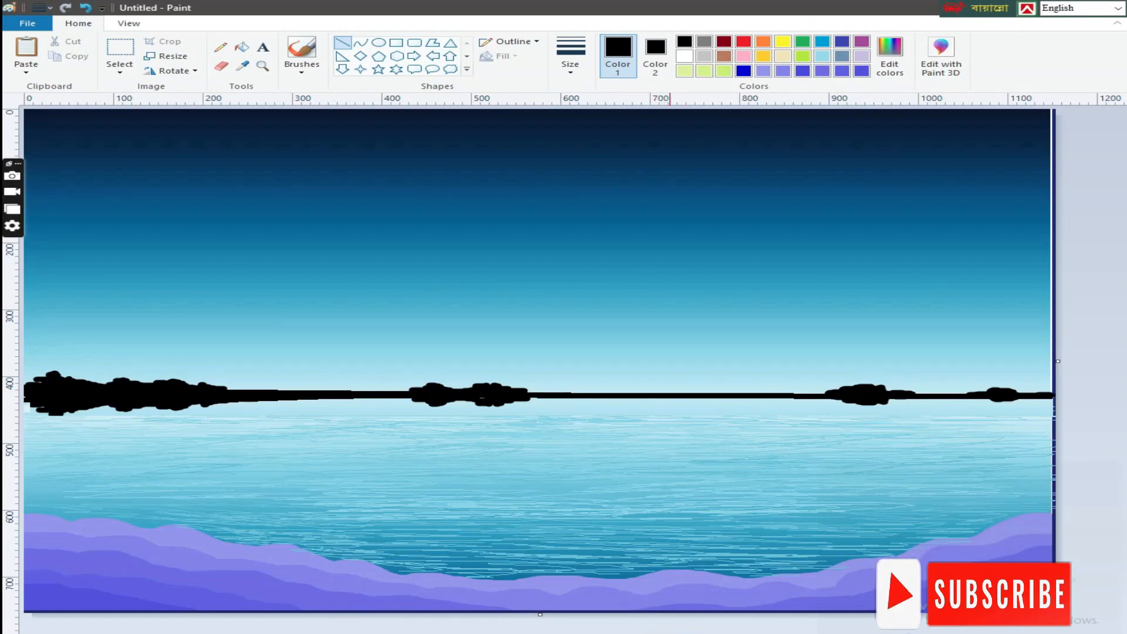
pyautogui.click(360, 42)
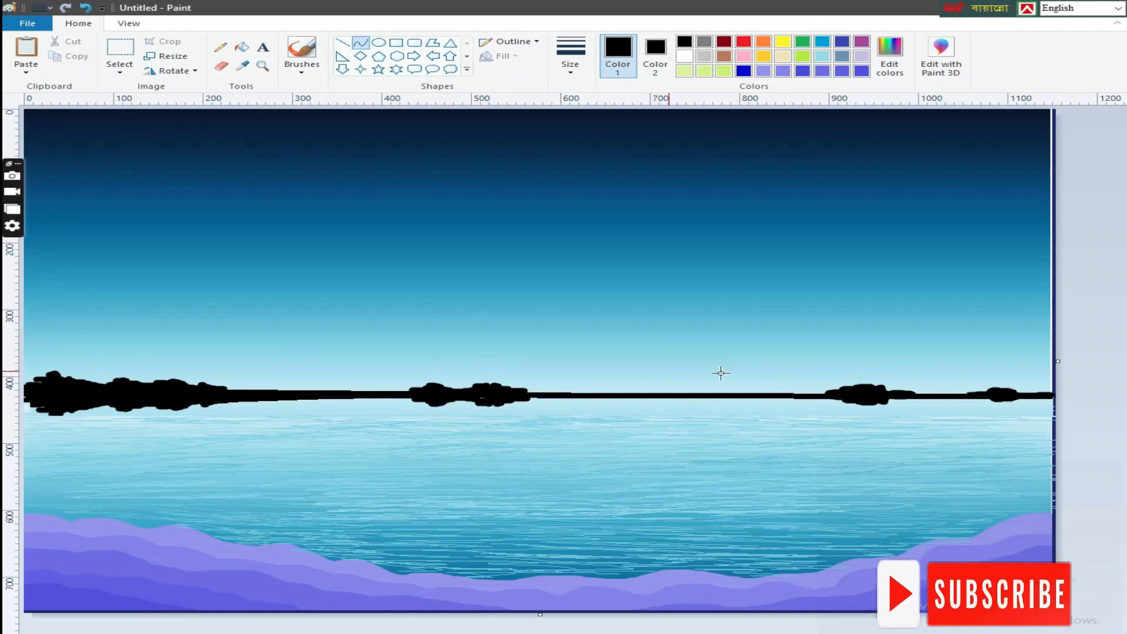
pyautogui.moveTo(730, 378); pyautogui.dragTo(1041, 372)
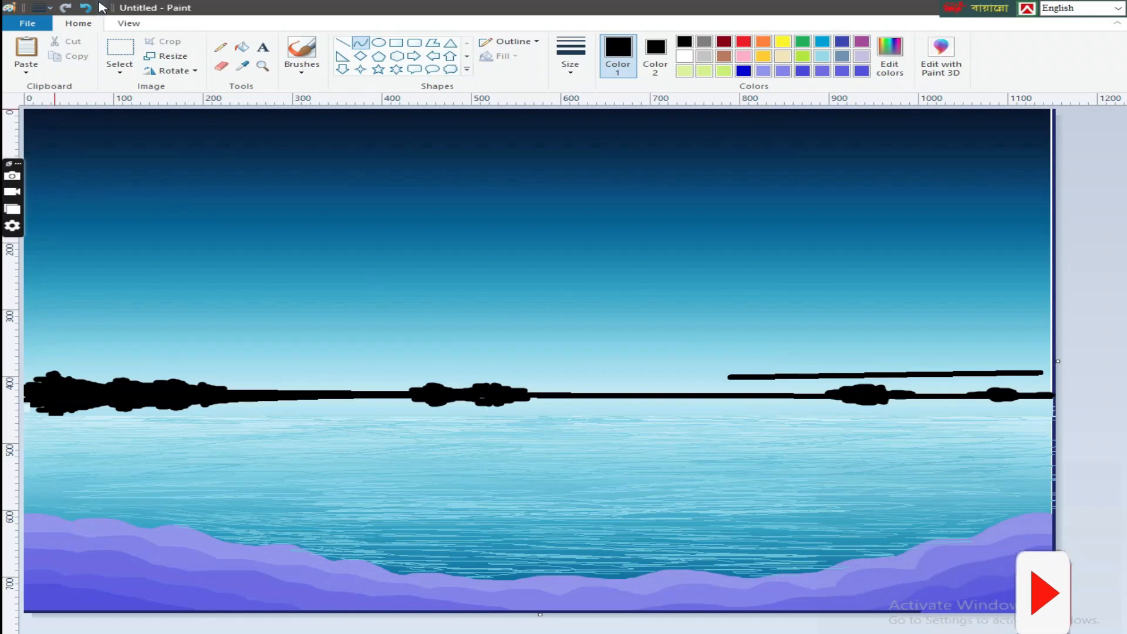
pyautogui.hotkey('ctrl', 'z')
pyautogui.moveTo(668, 342); pyautogui.dragTo(1000, 342)
pyautogui.moveTo(812, 339); pyautogui.dragTo(833, 365)
pyautogui.moveTo(667, 341); pyautogui.dragTo(1006, 342)
pyautogui.moveTo(834, 341); pyautogui.dragTo(837, 443)
pyautogui.hotkey('ctrl', 'z')
pyautogui.hotkey('ctrl', 'z')
# Outline a boat hull about 320 px wide on the right part of the horizon with black curves: a sagging rim and a rounded bottom.
pyautogui.moveTo(738, 371); pyautogui.dragTo(1027, 370)
pyautogui.moveTo(860, 370); pyautogui.dragTo(867, 407)
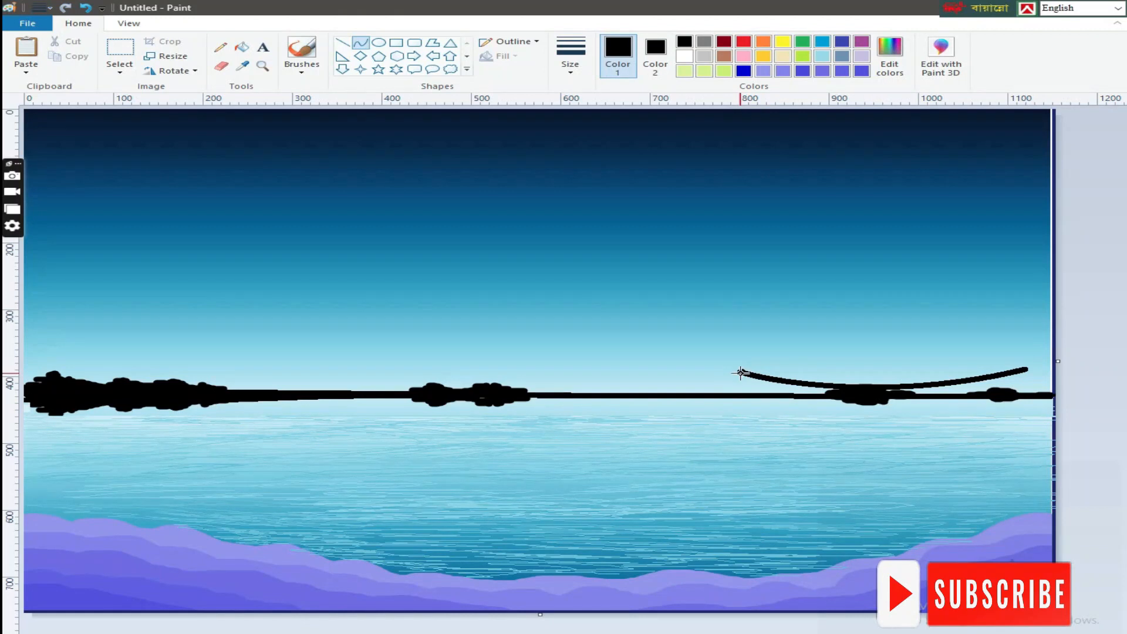
pyautogui.moveTo(790, 414); pyautogui.dragTo(897, 439)
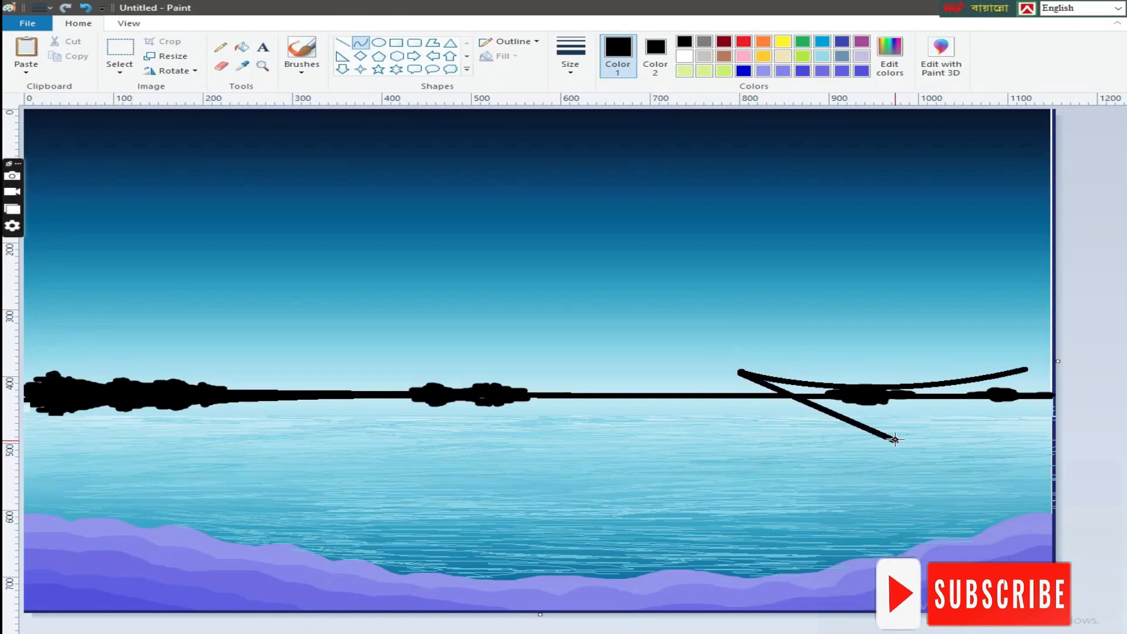
pyautogui.moveTo(830, 405); pyautogui.dragTo(789, 437)
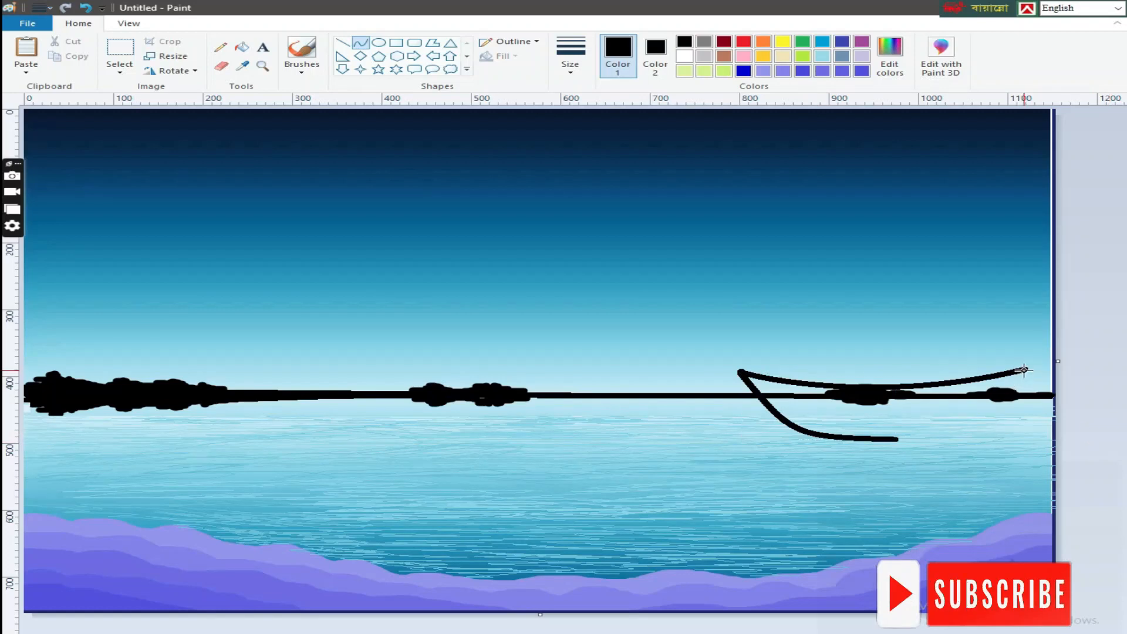
pyautogui.moveTo(890, 439); pyautogui.dragTo(958, 432)
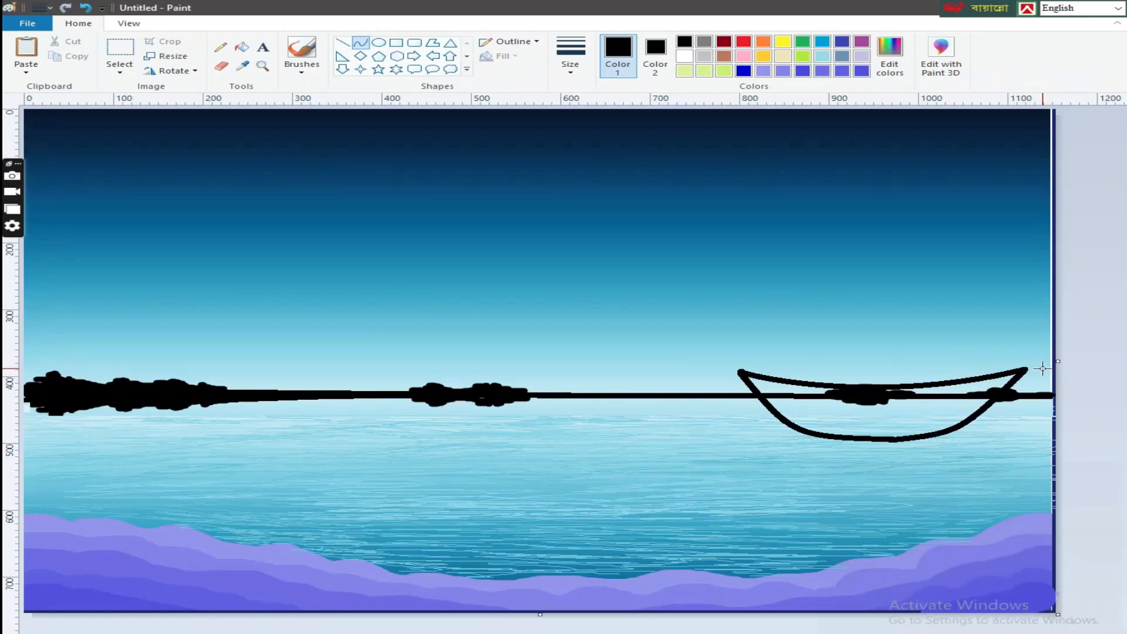
# Cover the inside of the hull outline with a black filled polygon to make it a solid silhouette.
pyautogui.click(432, 42)
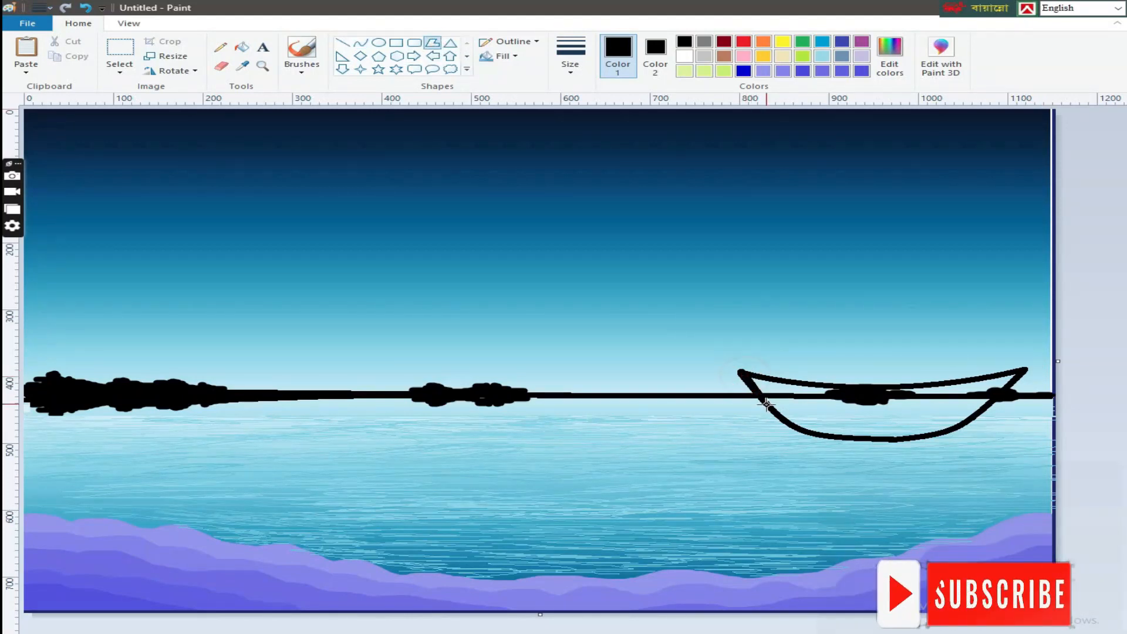
pyautogui.moveTo(804, 431); pyautogui.dragTo(1025, 370)
pyautogui.moveTo(1025, 370); pyautogui.dragTo(876, 394)
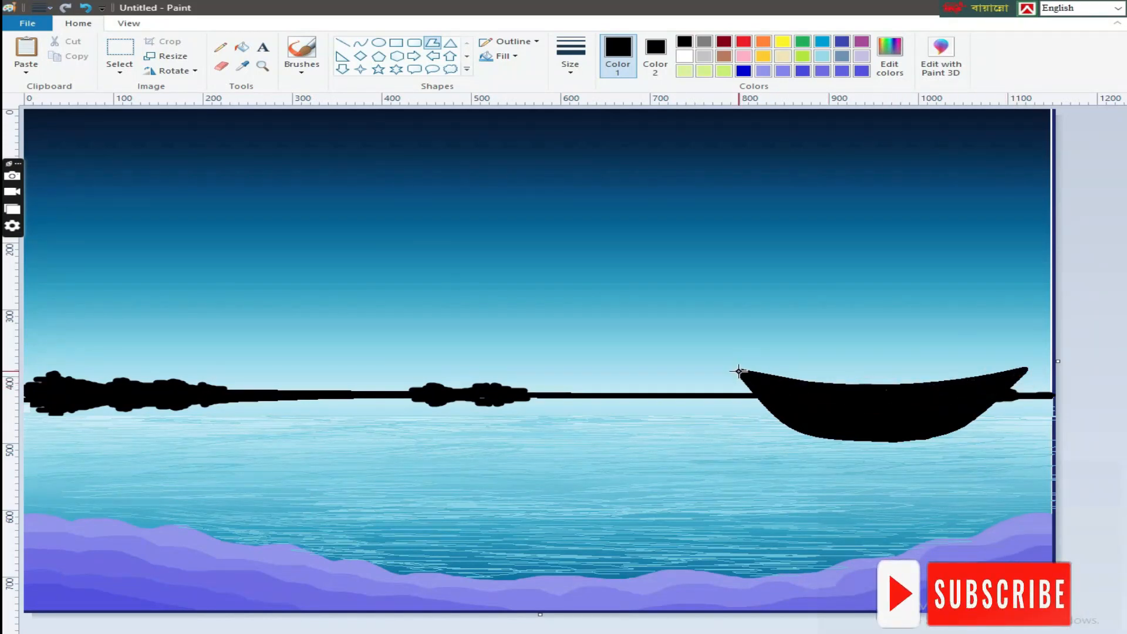
pyautogui.click(1115, 377)
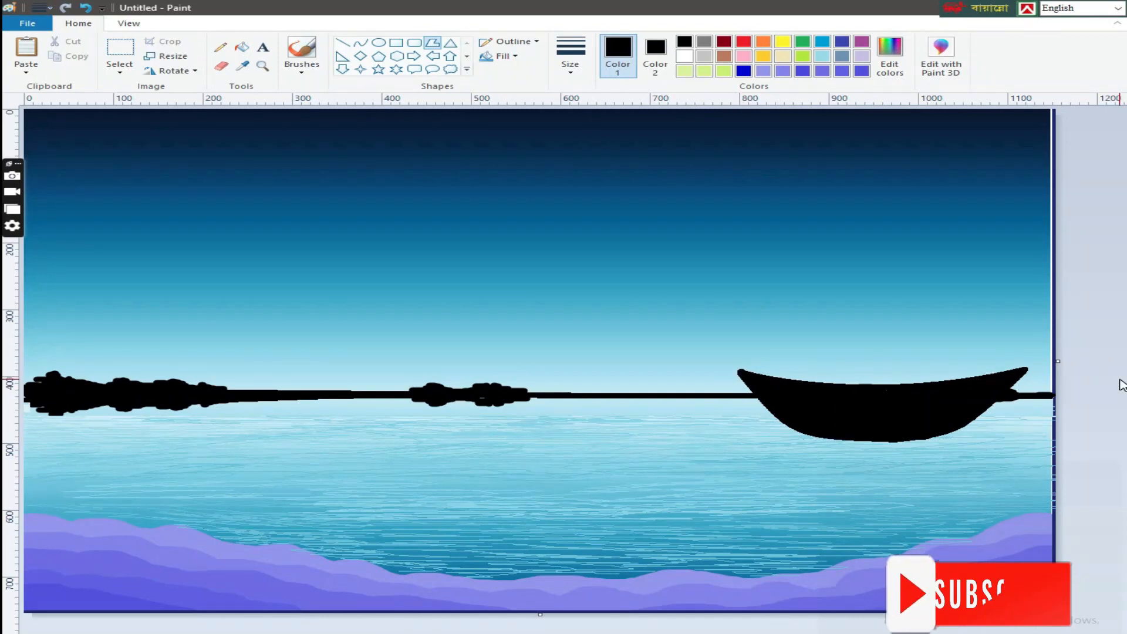
# Set up the Curve shape with a thinner line width.
pyautogui.click(360, 42)
pyautogui.click(571, 56)
pyautogui.click(591, 119)
pyautogui.moveTo(1036, 364); pyautogui.dragTo(707, 368)
pyautogui.moveTo(840, 368); pyautogui.dragTo(889, 392)
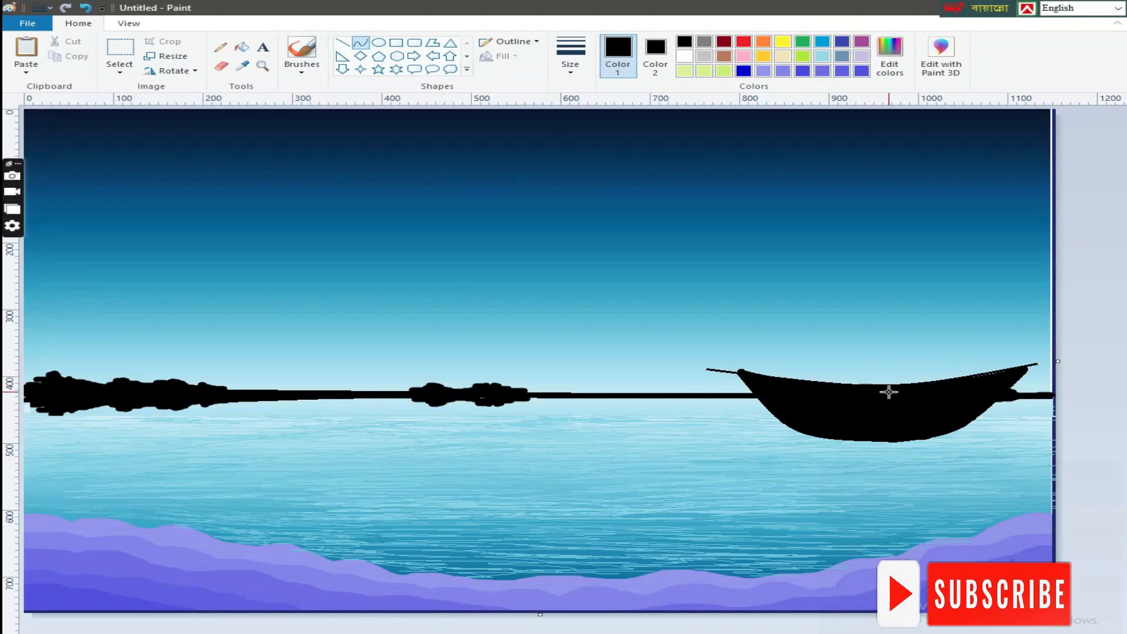
pyautogui.click(85, 9)
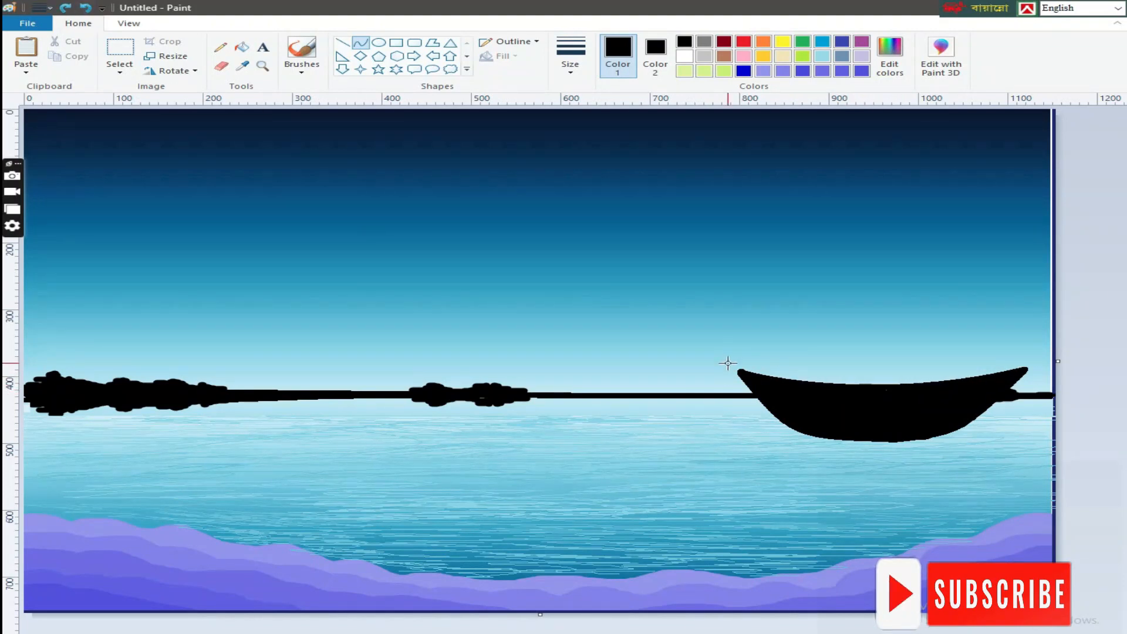
# Draw a thin black curve along the hull's upper rim and extend both ends of the boat into sharp raised tips.
pyautogui.moveTo(729, 365); pyautogui.dragTo(1032, 363)
pyautogui.moveTo(886, 365); pyautogui.dragTo(858, 411)
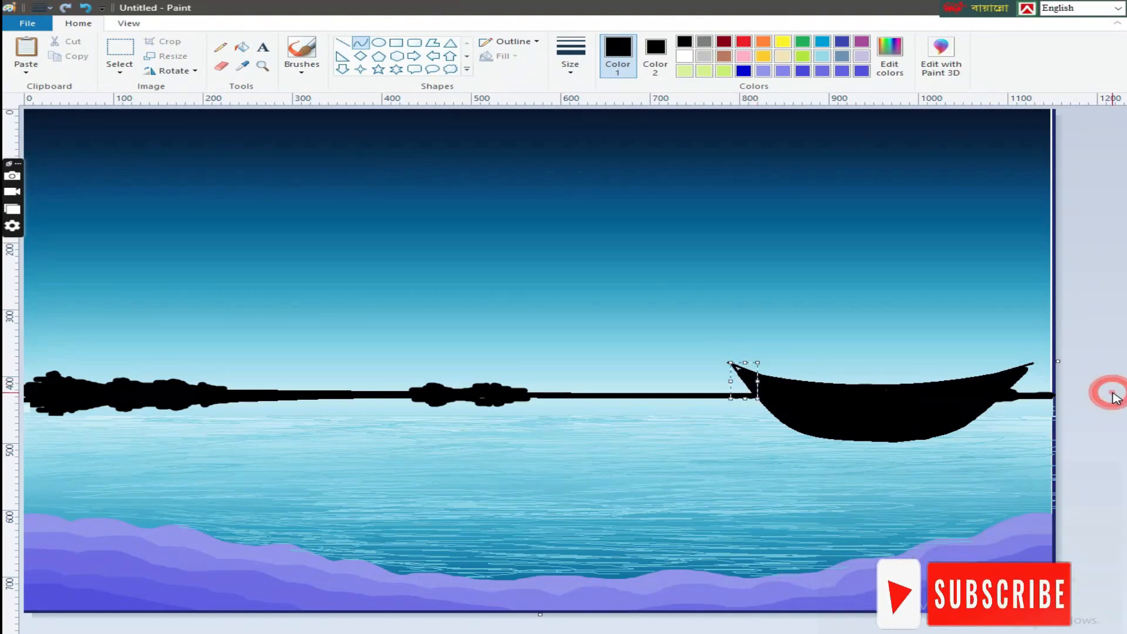
pyautogui.click(1037, 364)
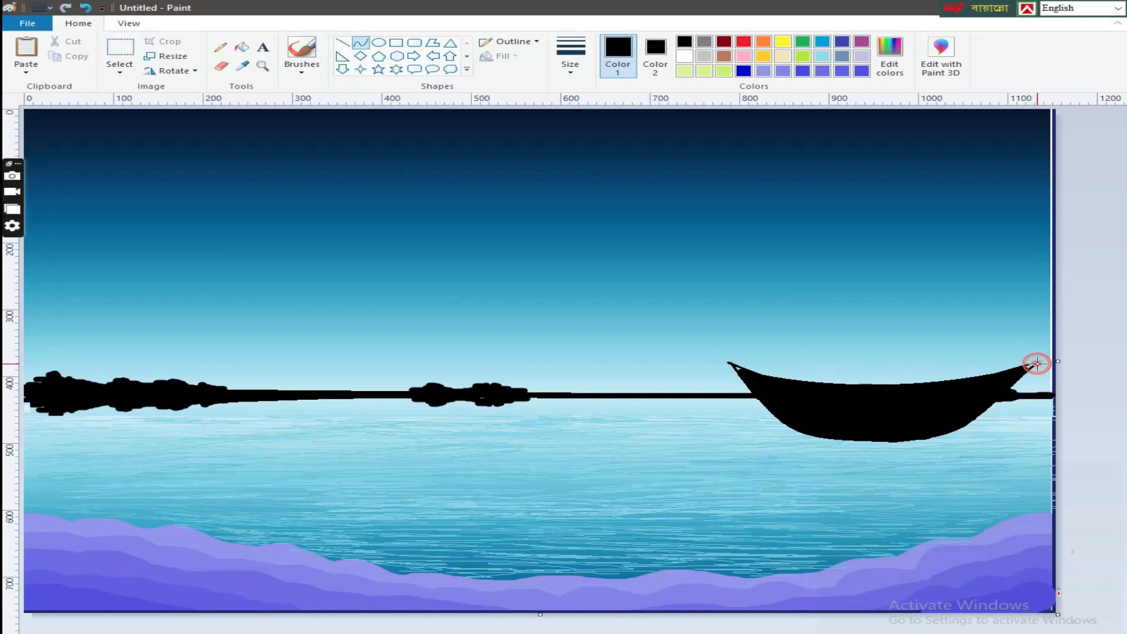
pyautogui.click(1124, 383)
pyautogui.moveTo(731, 365); pyautogui.dragTo(796, 389)
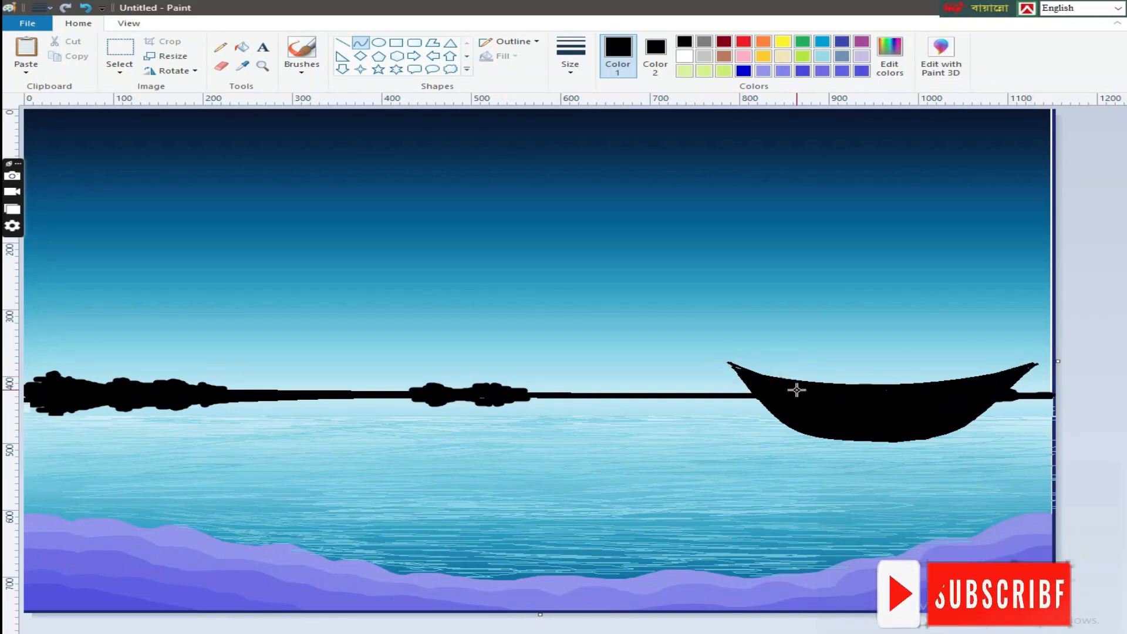
pyautogui.click(1121, 397)
# Set the secondary color to light gray and draw two narrow black-outlined rectangular masts on the boat, the second one taller.
pyautogui.click(397, 45)
pyautogui.click(646, 57)
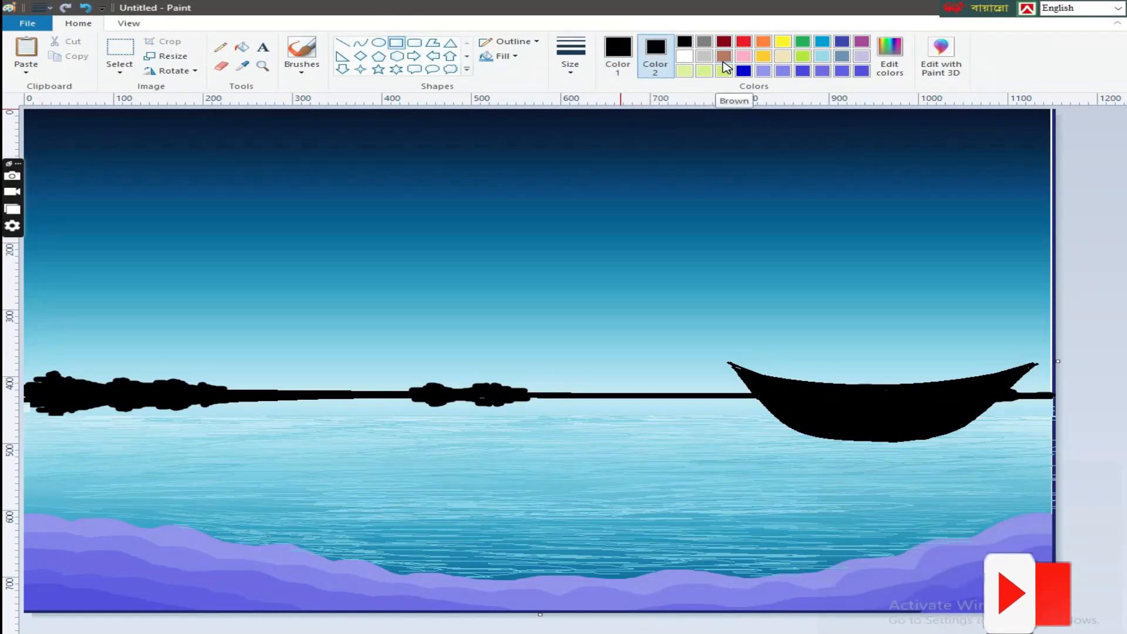
pyautogui.moveTo(821, 249); pyautogui.dragTo(829, 386)
pyautogui.click(1099, 340)
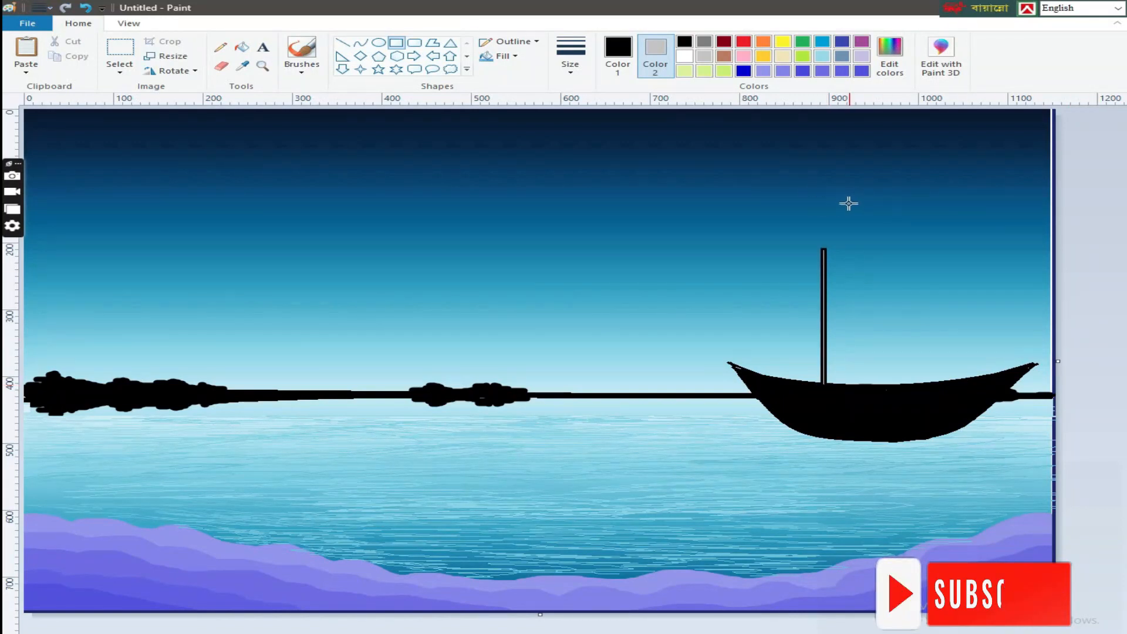
pyautogui.moveTo(834, 198); pyautogui.dragTo(835, 387)
pyautogui.moveTo(848, 257); pyautogui.dragTo(843, 386)
pyautogui.click(1114, 343)
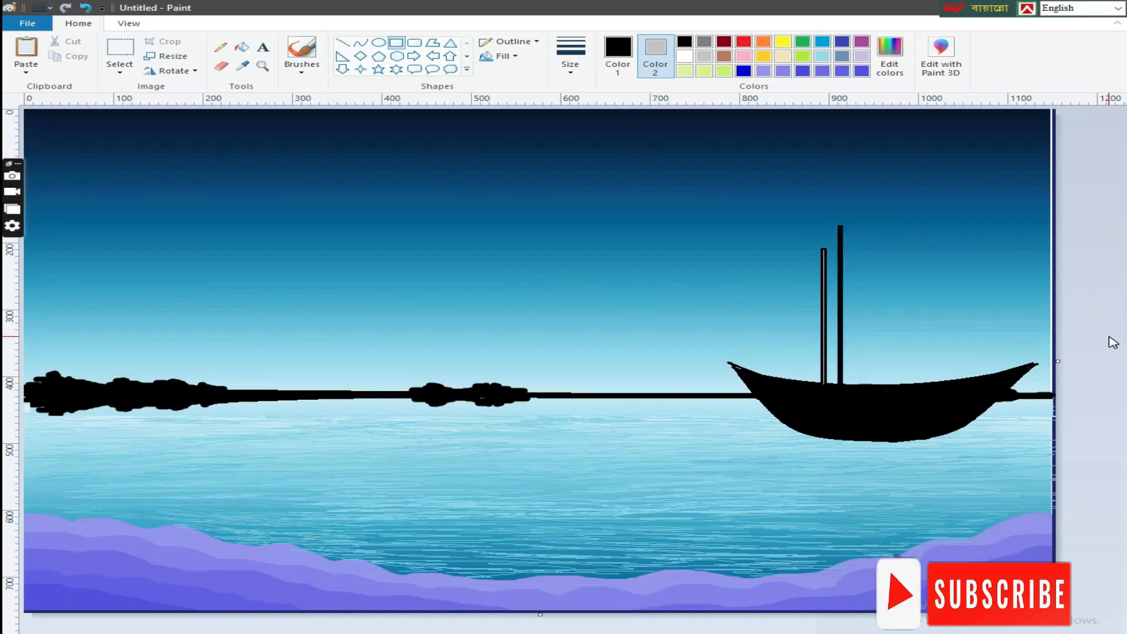
pyautogui.click(343, 56)
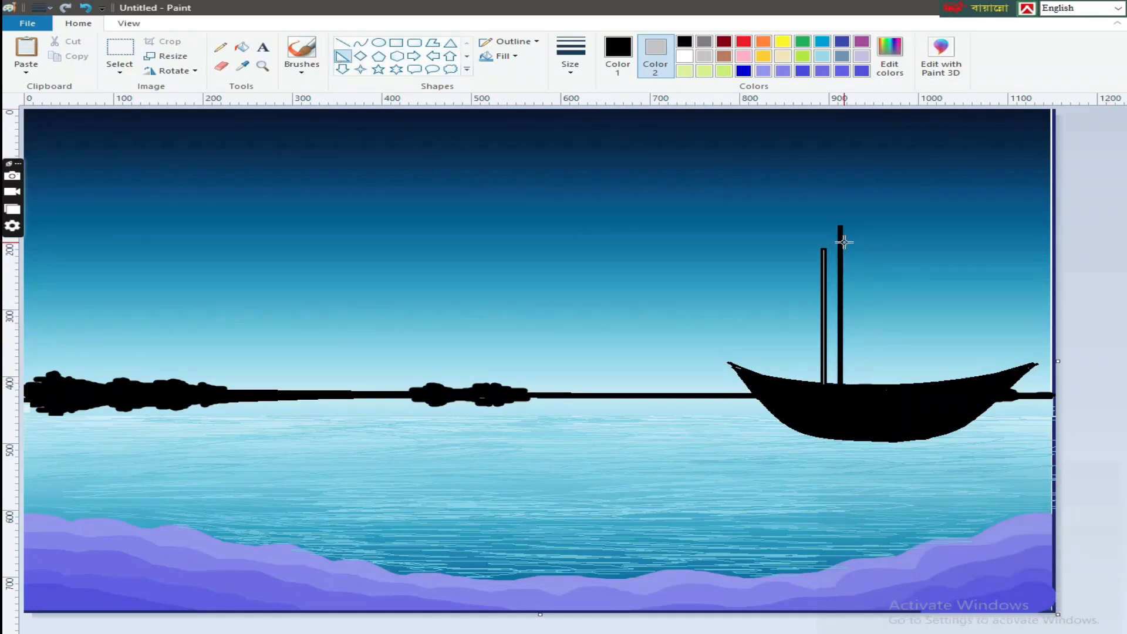
pyautogui.moveTo(845, 241); pyautogui.dragTo(872, 266)
pyautogui.click(86, 9)
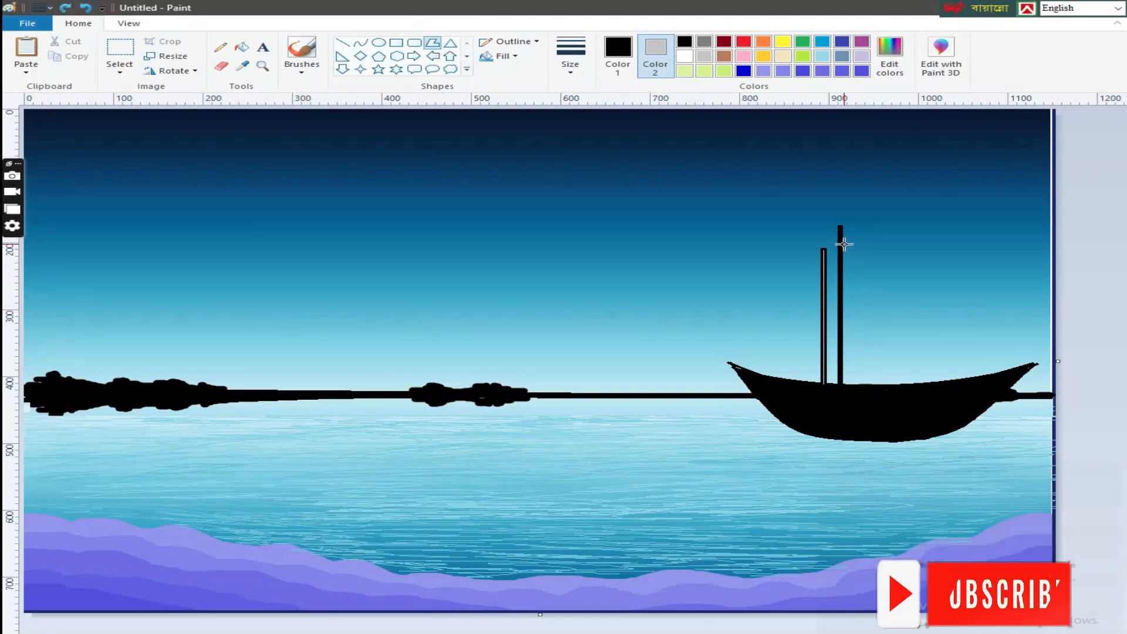
# Draw a black filled triangular polygon sail from the taller mast to the right end of the hull, and extend its lower edge downward.
pyautogui.moveTo(845, 298)
pyautogui.mouseDown()
pyautogui.moveTo(843, 362)
pyautogui.moveTo(985, 377)
pyautogui.moveTo(847, 249)
pyautogui.mouseUp()
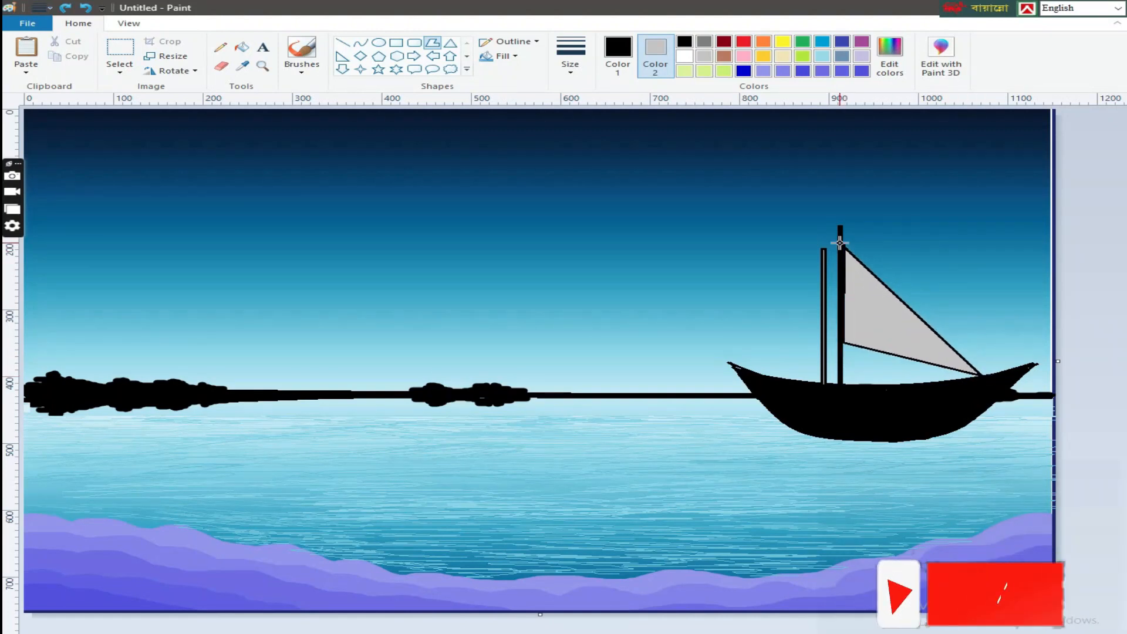
pyautogui.click(684, 42)
pyautogui.click(1043, 270)
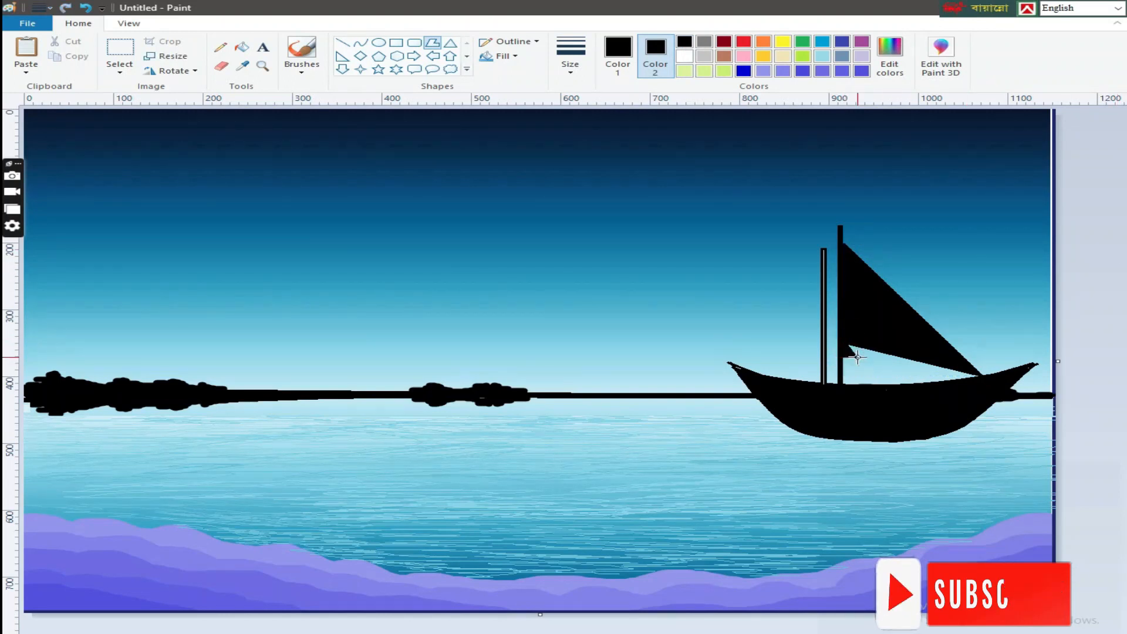
pyautogui.moveTo(842, 352)
pyautogui.mouseDown()
pyautogui.moveTo(842, 364)
pyautogui.moveTo(981, 376)
pyautogui.mouseUp()
pyautogui.click(1115, 349)
pyautogui.click(1116, 350)
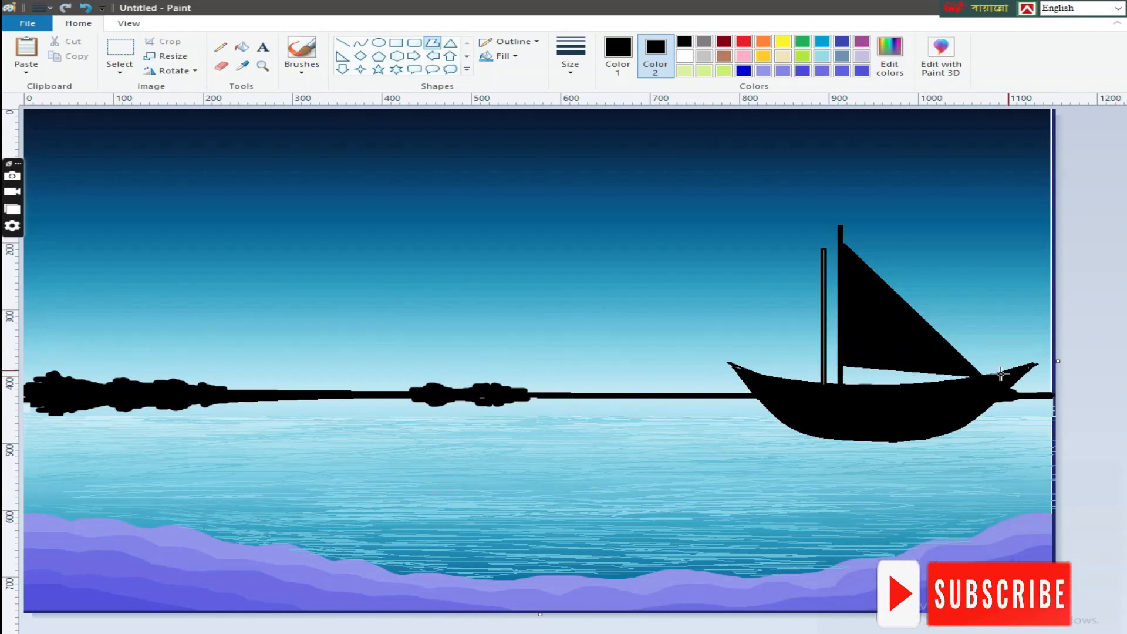
# Extend the taller mast upward and add short black crossbars near its top using a thicker line.
pyautogui.moveTo(837, 209); pyautogui.dragTo(842, 235)
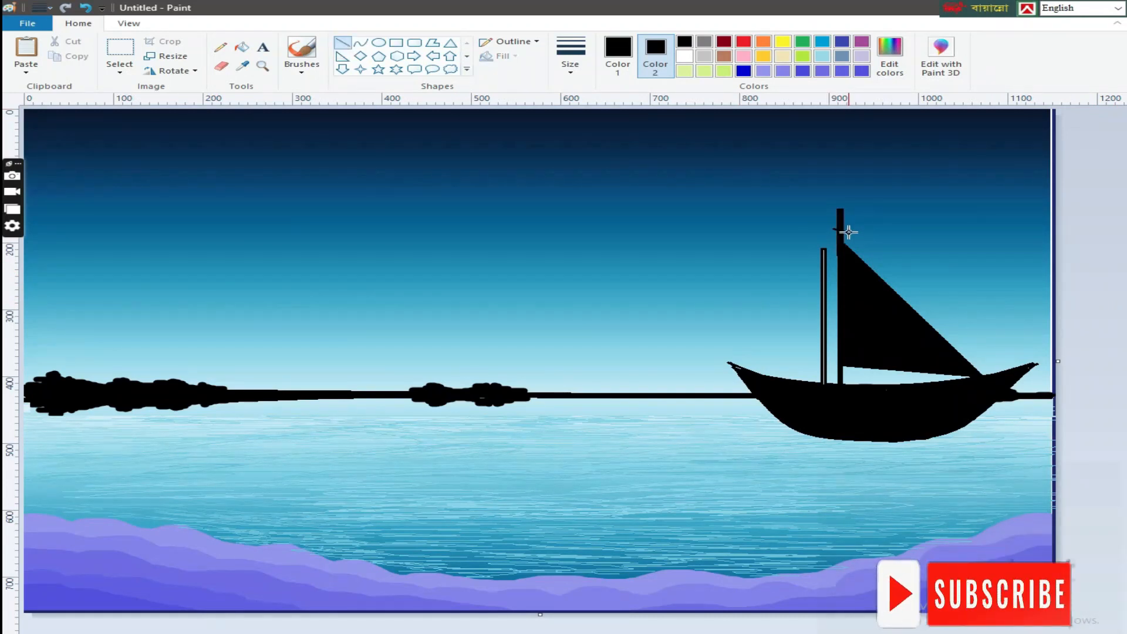
pyautogui.click(569, 56)
pyautogui.click(594, 172)
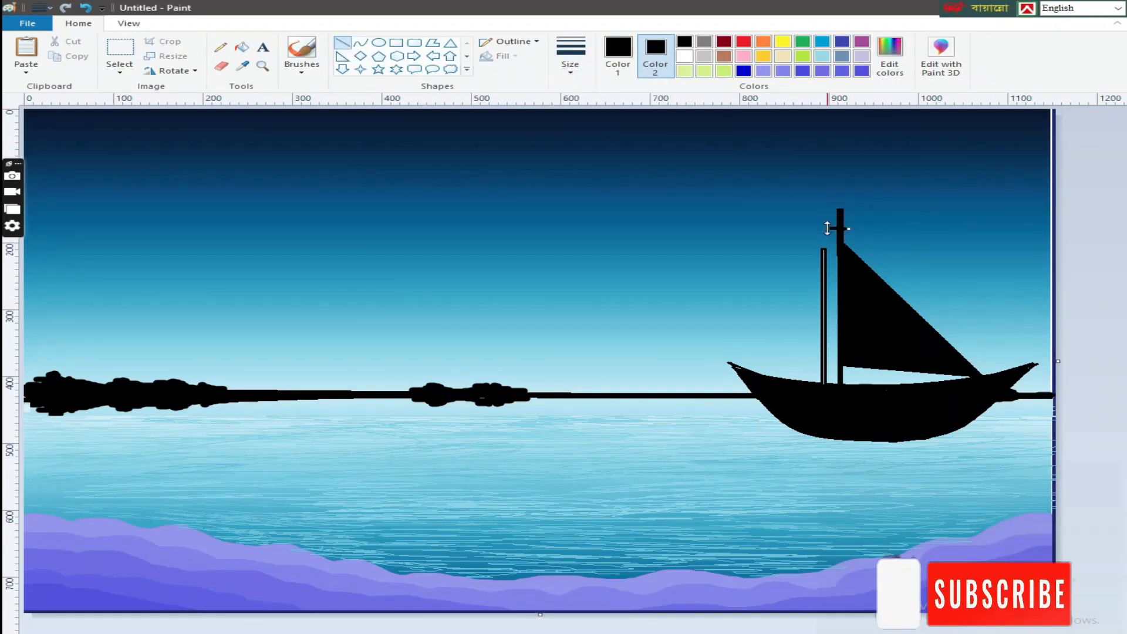
pyautogui.moveTo(833, 229); pyautogui.dragTo(855, 235)
pyautogui.click(1101, 239)
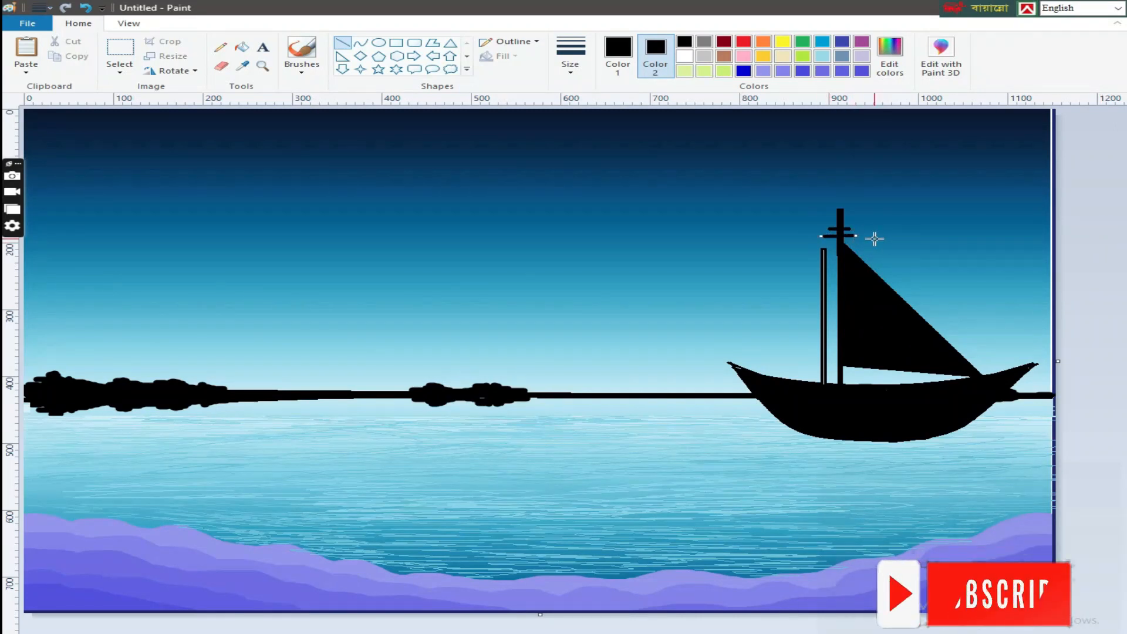
pyautogui.click(1018, 252)
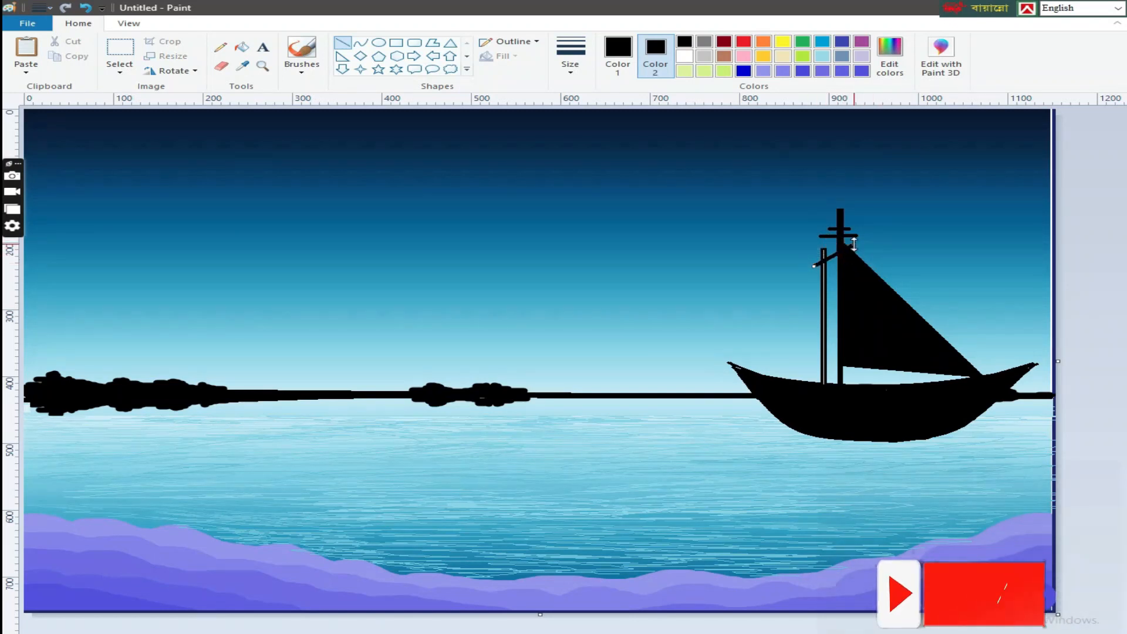
# Overlay the shorter mast with another narrow black-outlined, light gray rectangle and add a black crossbar across the base of both masts.
pyautogui.click(921, 241)
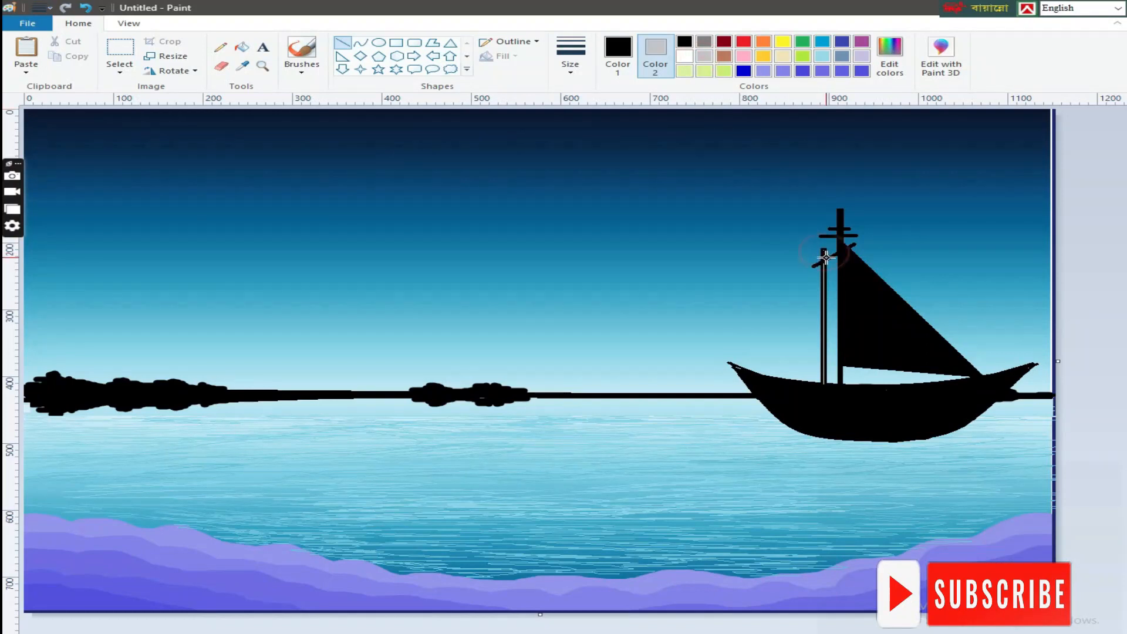
pyautogui.click(396, 42)
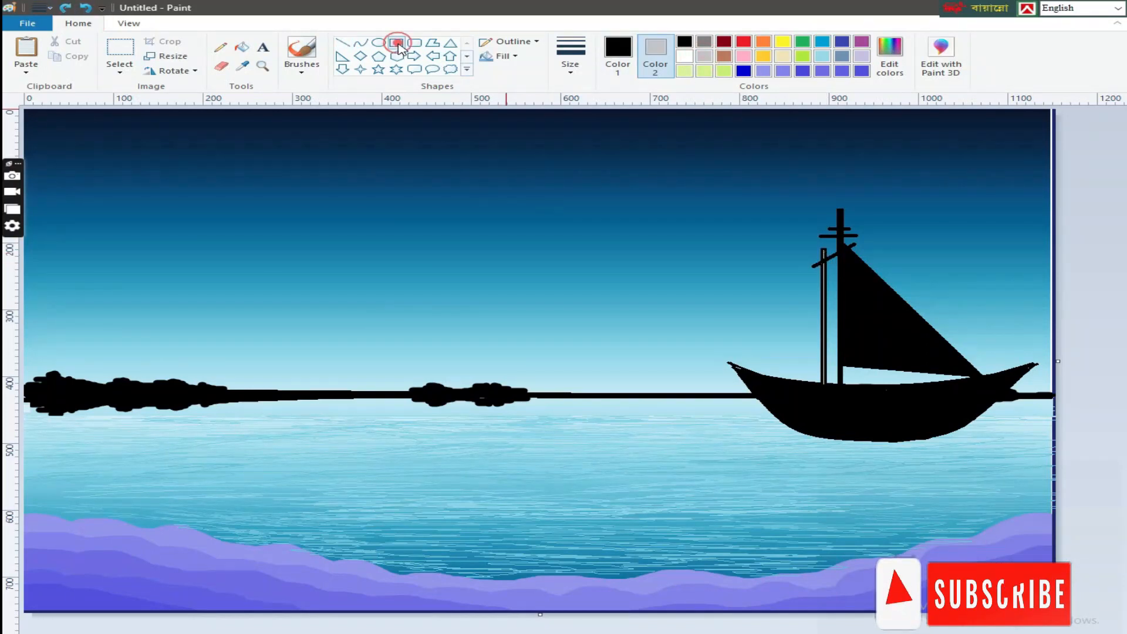
pyautogui.moveTo(822, 250); pyautogui.dragTo(829, 388)
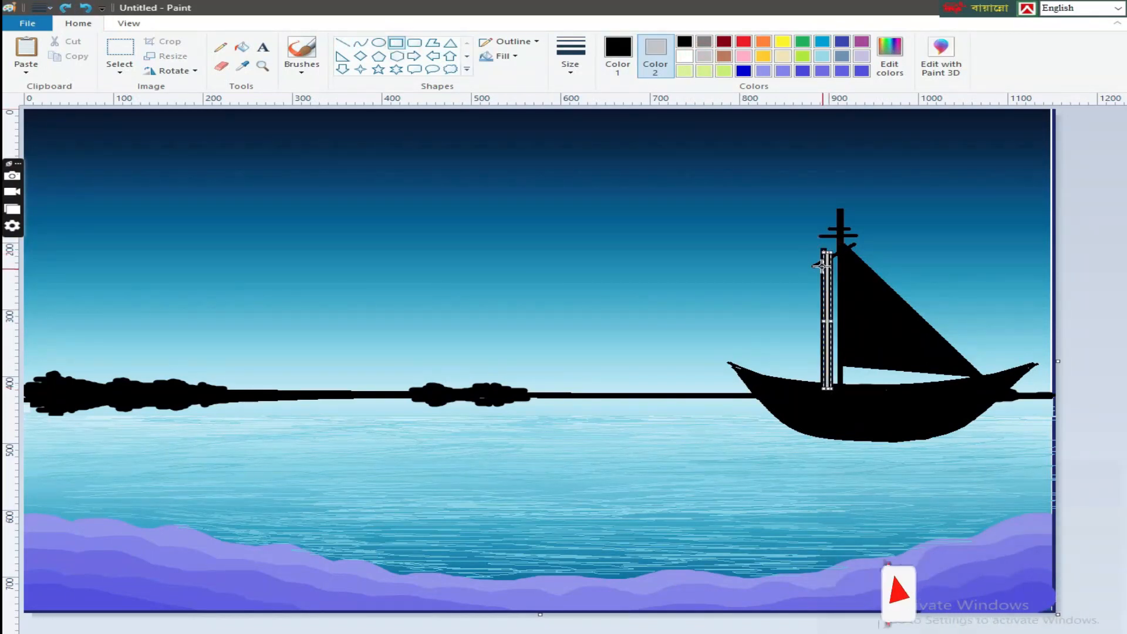
pyautogui.click(1087, 318)
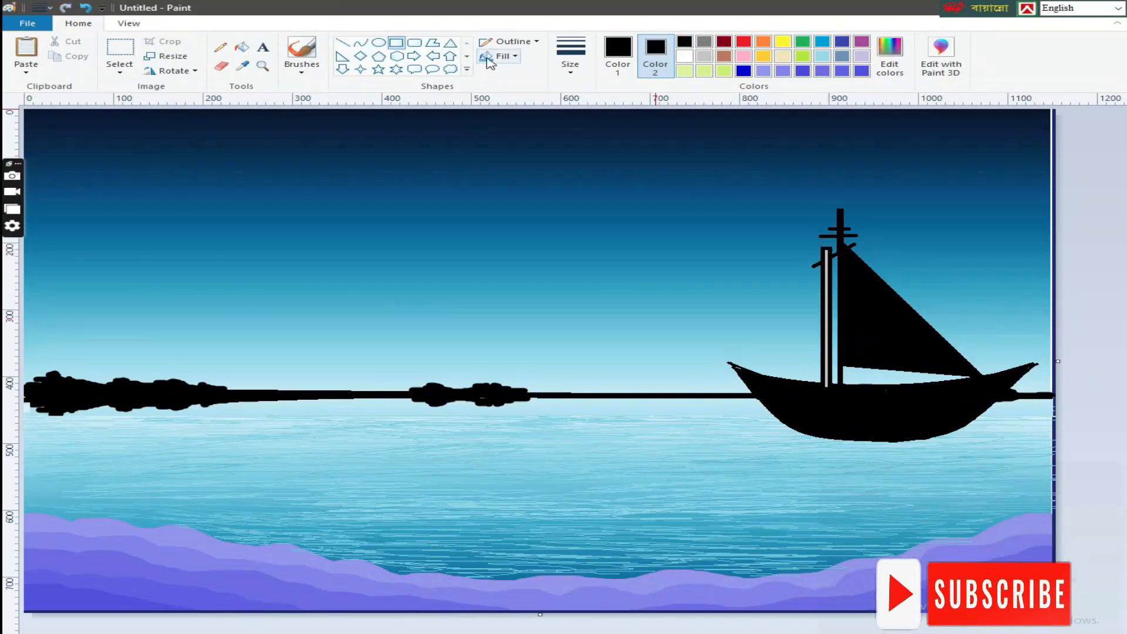
pyautogui.moveTo(852, 374); pyautogui.dragTo(806, 372)
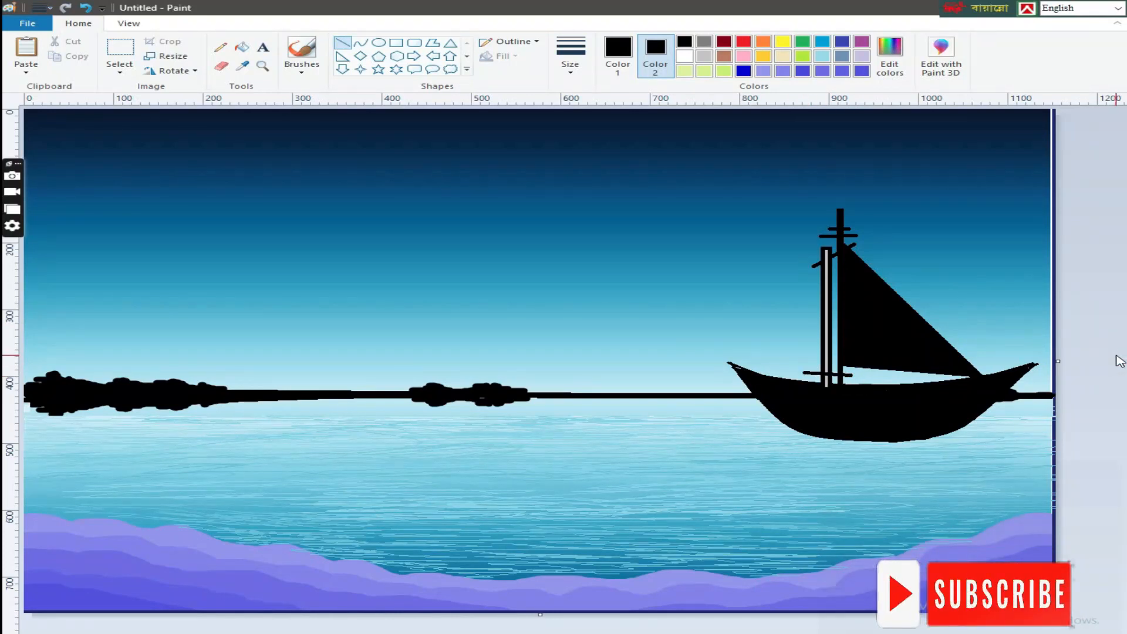
# Set both the primary and secondary colors to white and widen the canvas to add a blank strip beside the picture.
pyautogui.click(618, 56)
pyautogui.click(684, 56)
pyautogui.click(656, 55)
pyautogui.click(685, 57)
pyautogui.moveTo(1053, 362); pyautogui.dragTo(1120, 362)
# Draw a small black ring on the blank strip beside the picture and try to move it with a rectangular selection.
pyautogui.click(380, 42)
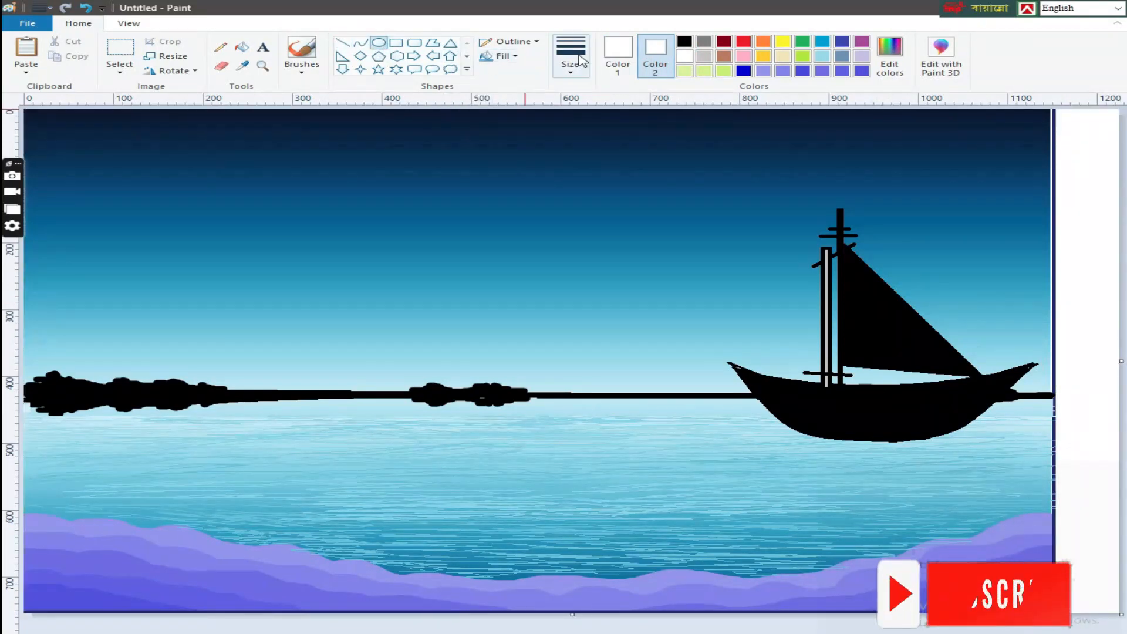
pyautogui.click(618, 56)
pyautogui.click(684, 41)
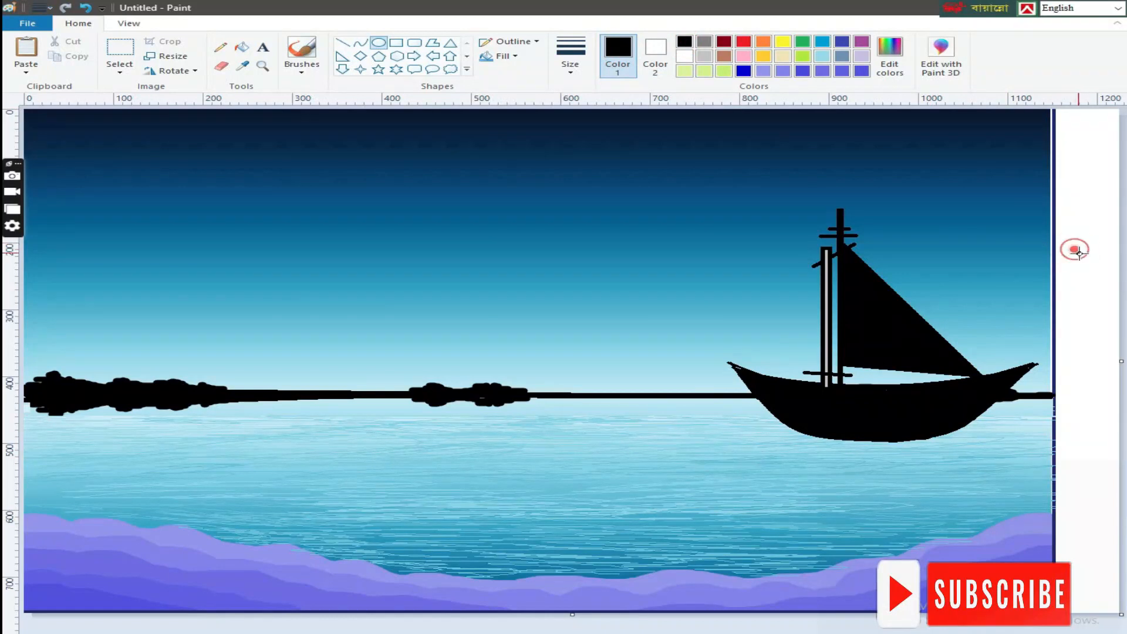
pyautogui.moveTo(1087, 259); pyautogui.dragTo(1078, 287)
pyautogui.click(117, 75)
pyautogui.click(133, 101)
# Set the primary color to yellow, undo the black ring's move and draw a small yellow ring above it.
pyautogui.click(783, 41)
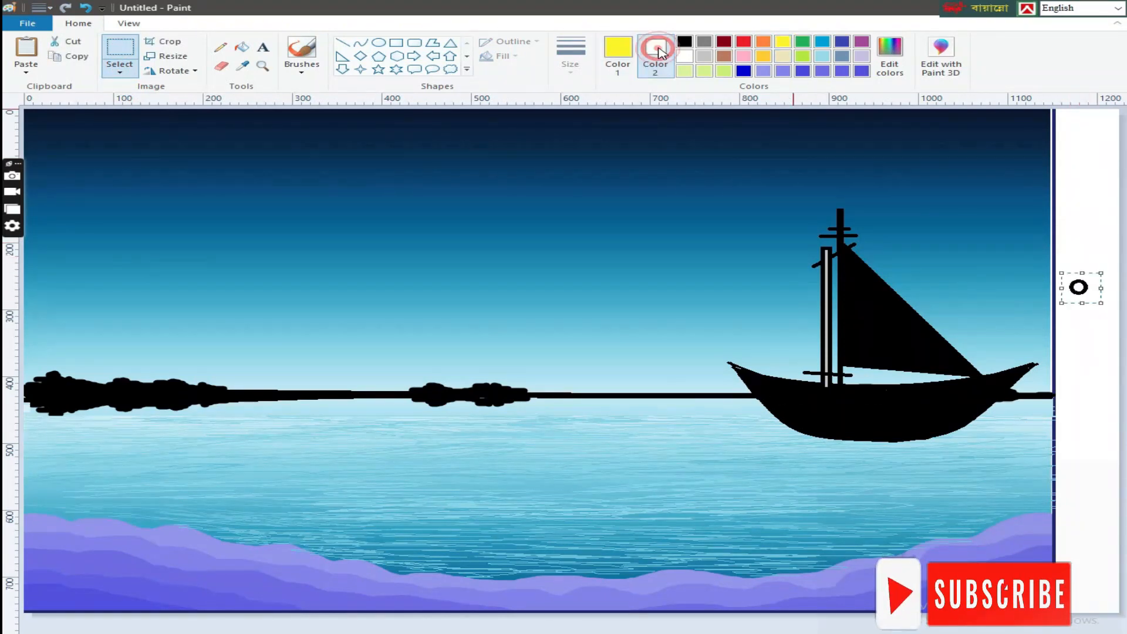
pyautogui.click(85, 8)
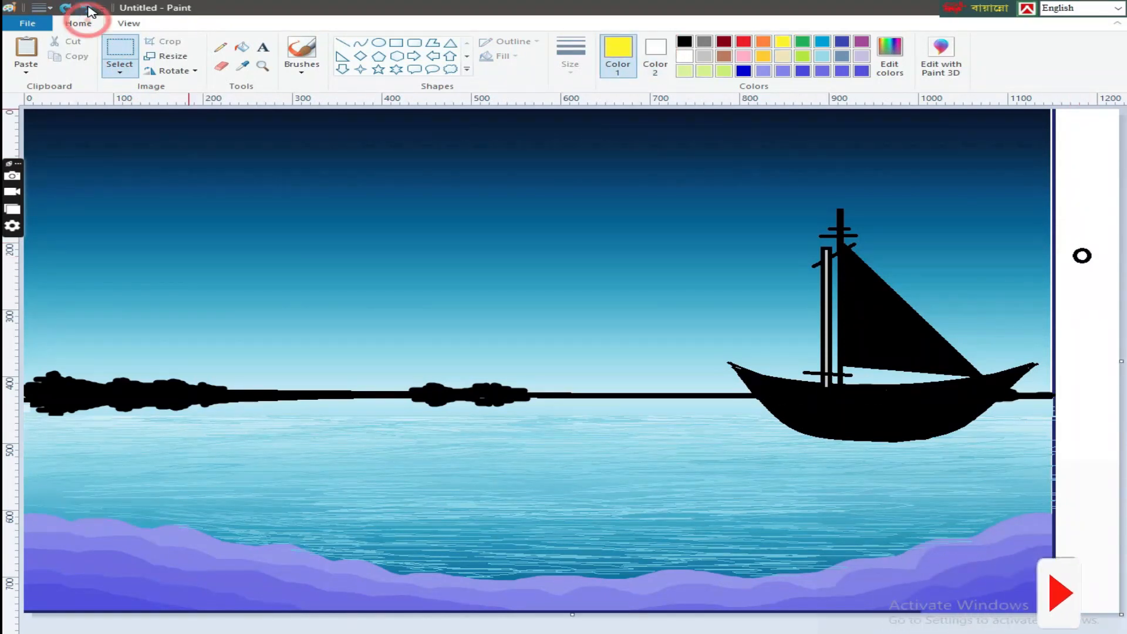
pyautogui.click(378, 43)
pyautogui.moveTo(1073, 204); pyautogui.dragTo(1091, 220)
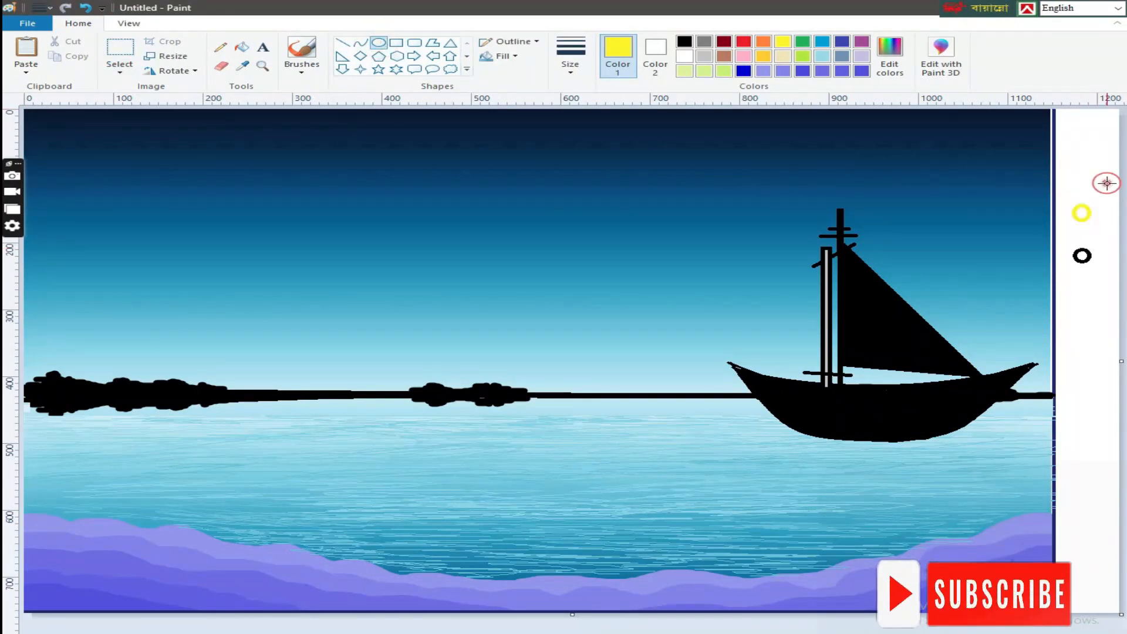
# Move the yellow ring onto the middle of the boat's hull and recolor it light gray.
pyautogui.click(118, 74)
pyautogui.moveTo(1069, 196); pyautogui.dragTo(782, 393)
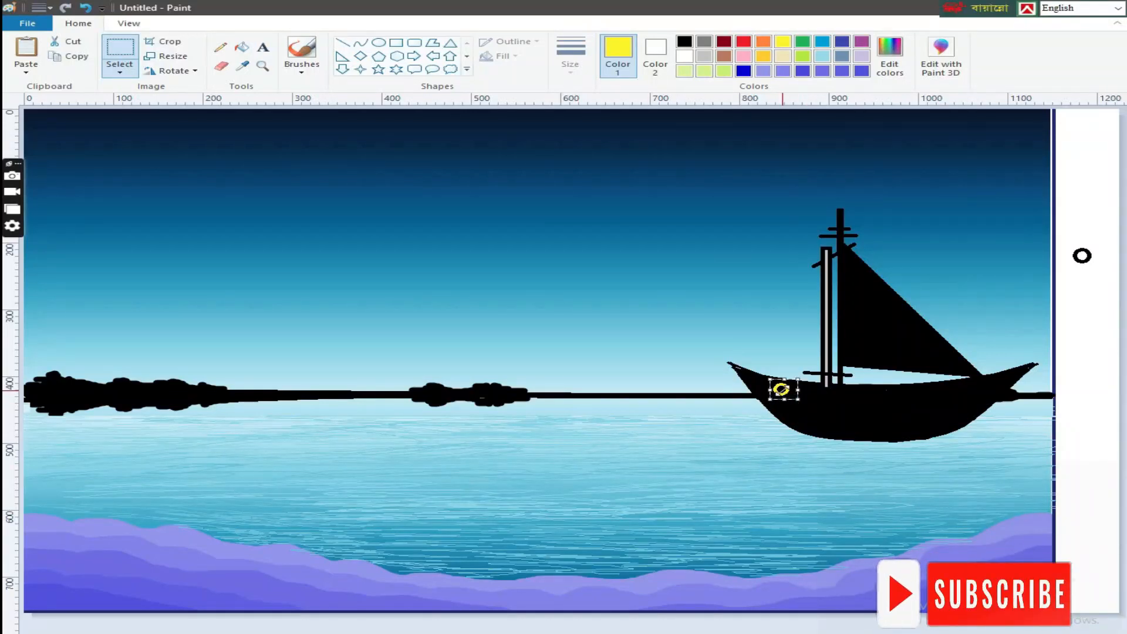
pyautogui.click(85, 7)
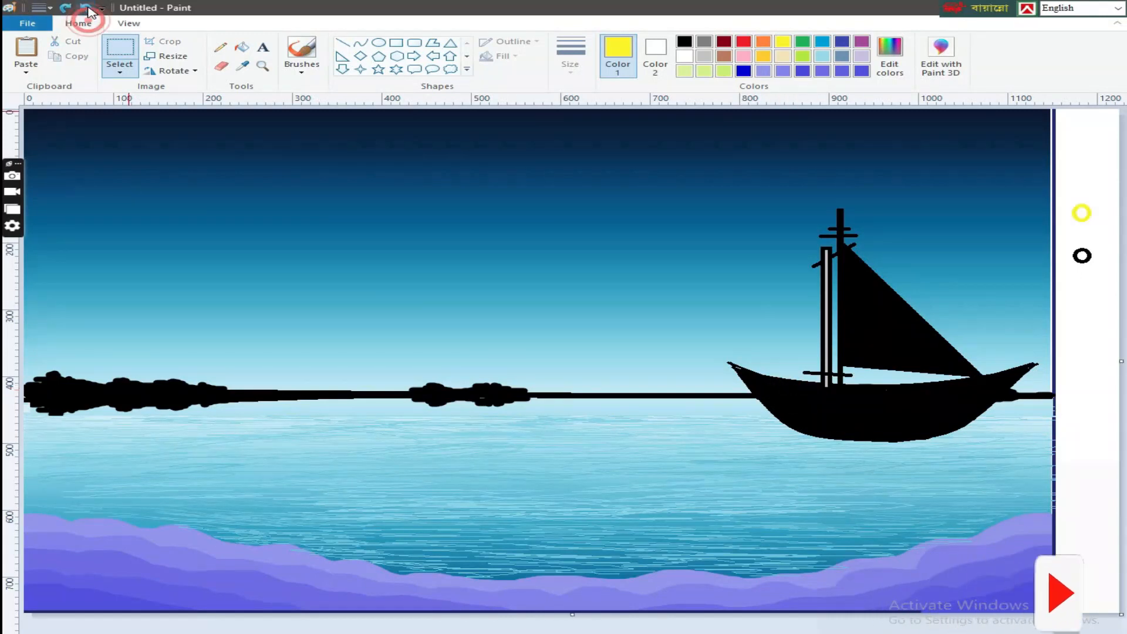
pyautogui.moveTo(1086, 217); pyautogui.dragTo(871, 399)
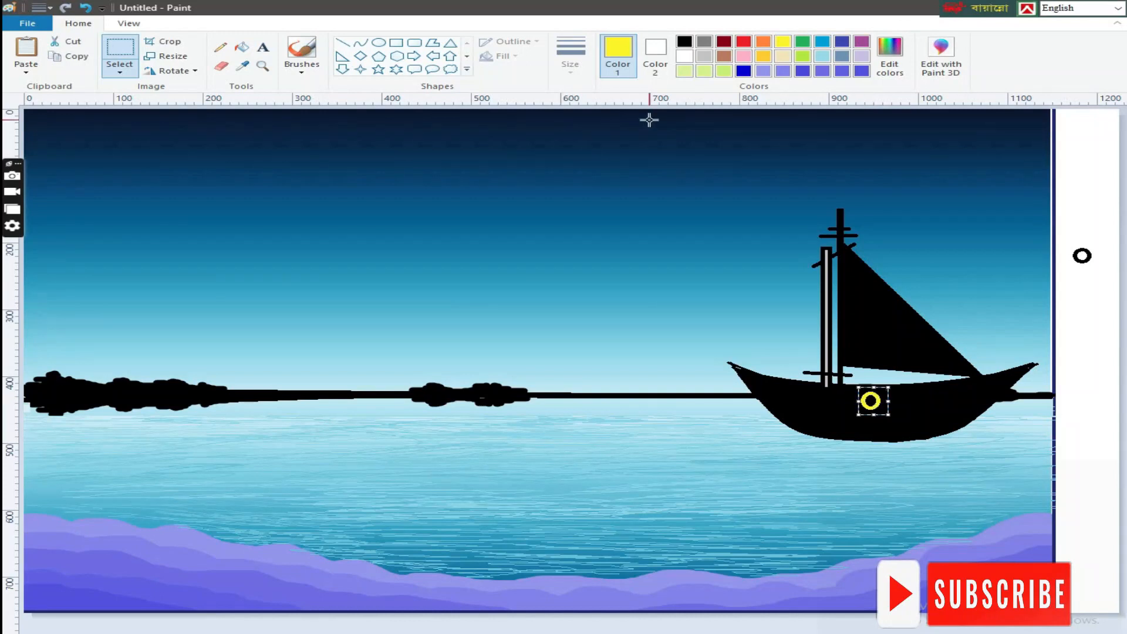
pyautogui.click(706, 56)
pyautogui.click(241, 47)
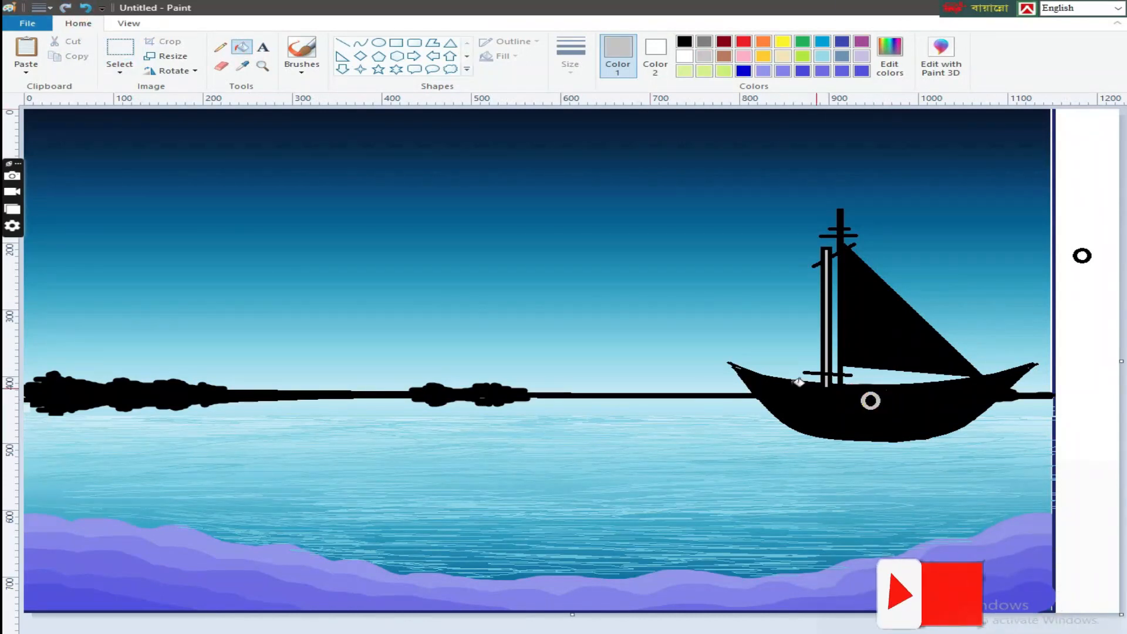
# Turn on transparent selection and copy the gray ring on the hull with a rectangular selection.
pyautogui.click(119, 70)
pyautogui.click(151, 191)
pyautogui.click(120, 70)
pyautogui.click(141, 103)
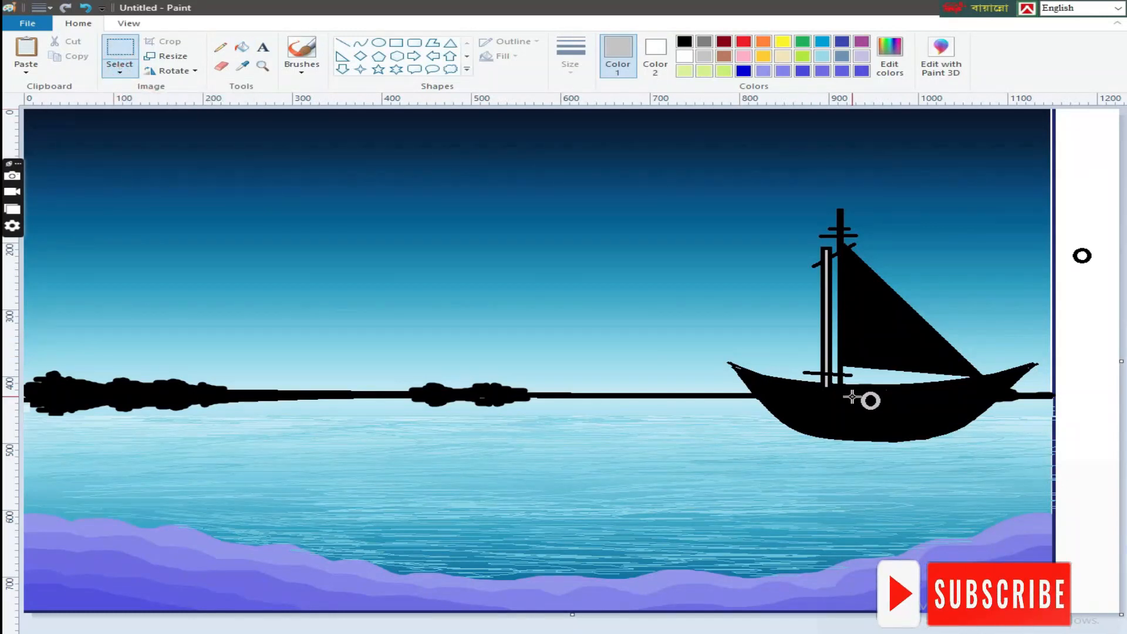
pyautogui.click(851, 394)
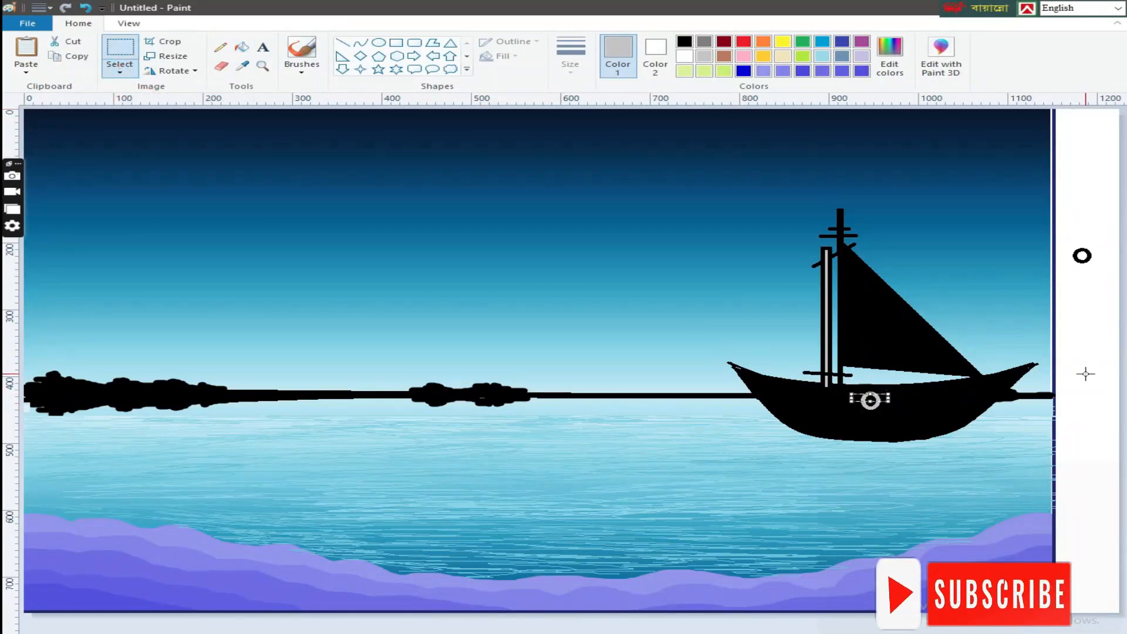
pyautogui.rightClick(869, 403)
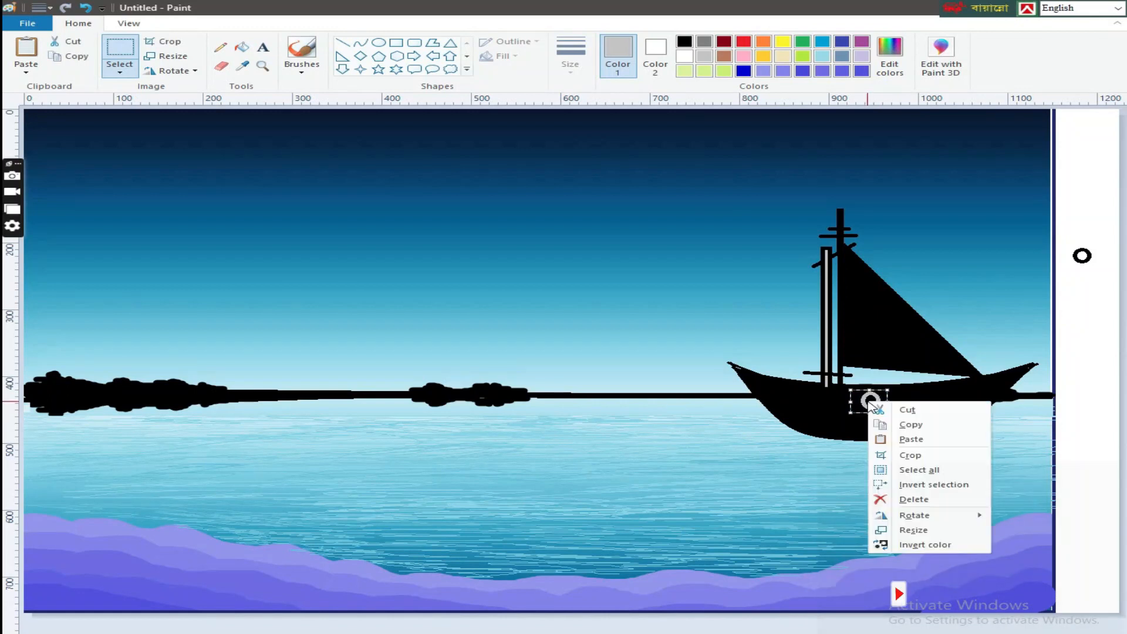
pyautogui.click(867, 401)
pyautogui.moveTo(868, 401); pyautogui.dragTo(869, 401)
pyautogui.rightClick(869, 401)
pyautogui.click(879, 424)
# Paste and place copies of the gray ring along the hull as a row of seven portholes, undoing the extra one near the tip.
pyautogui.rightClick(633, 282)
pyautogui.click(676, 320)
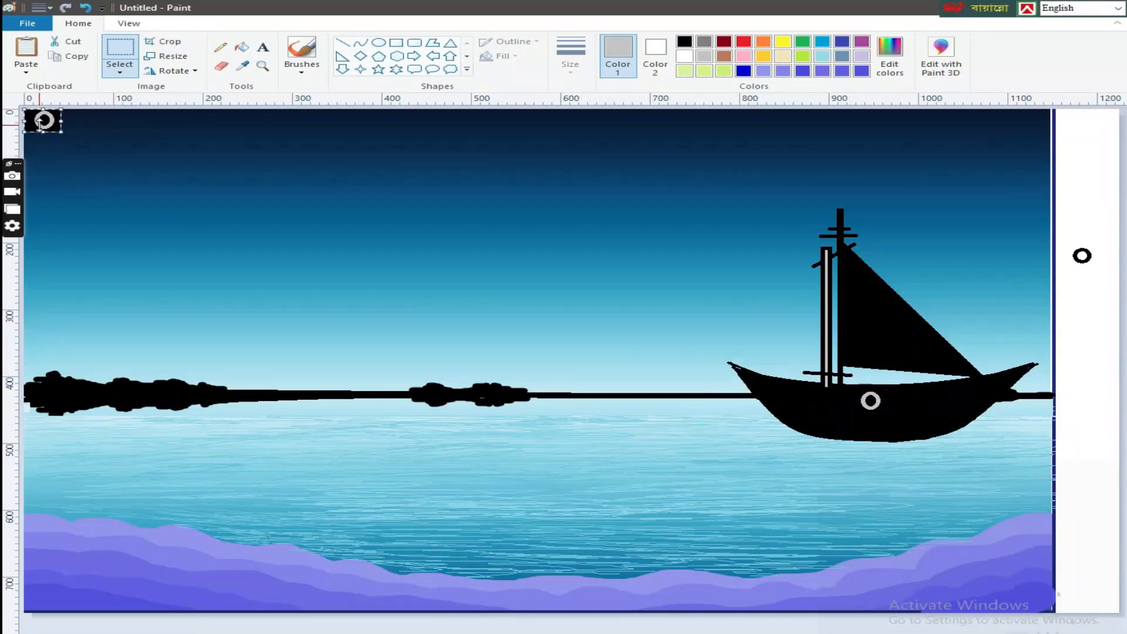
pyautogui.moveTo(42, 121); pyautogui.dragTo(810, 398)
pyautogui.click(119, 71)
pyautogui.click(176, 193)
pyautogui.click(120, 72)
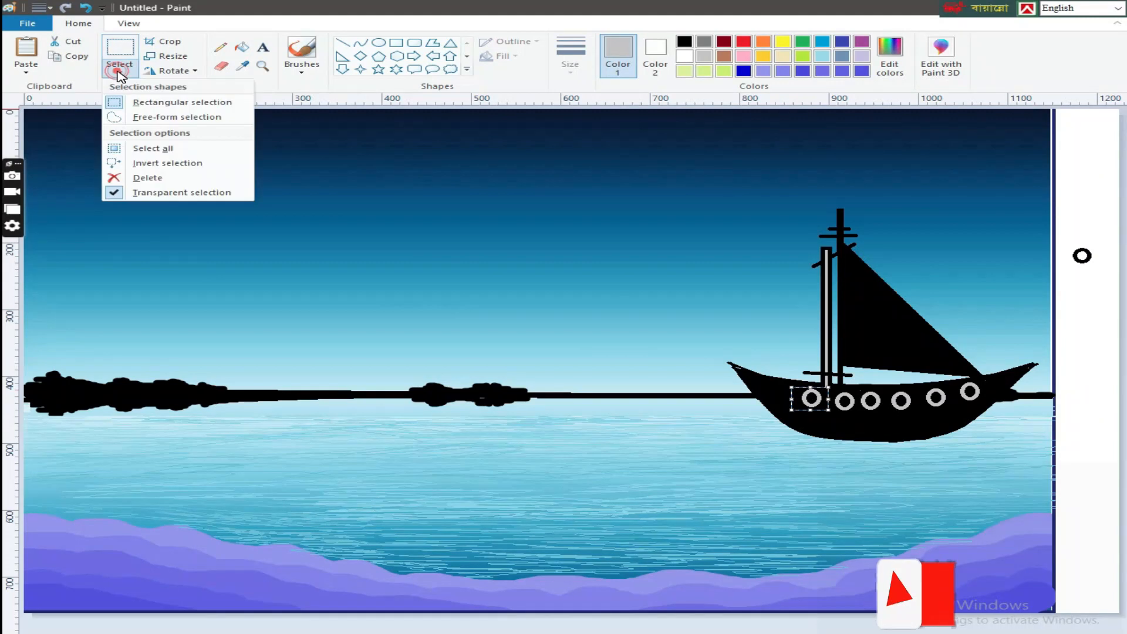
pyautogui.click(139, 176)
pyautogui.moveTo(779, 395); pyautogui.dragTo(997, 384)
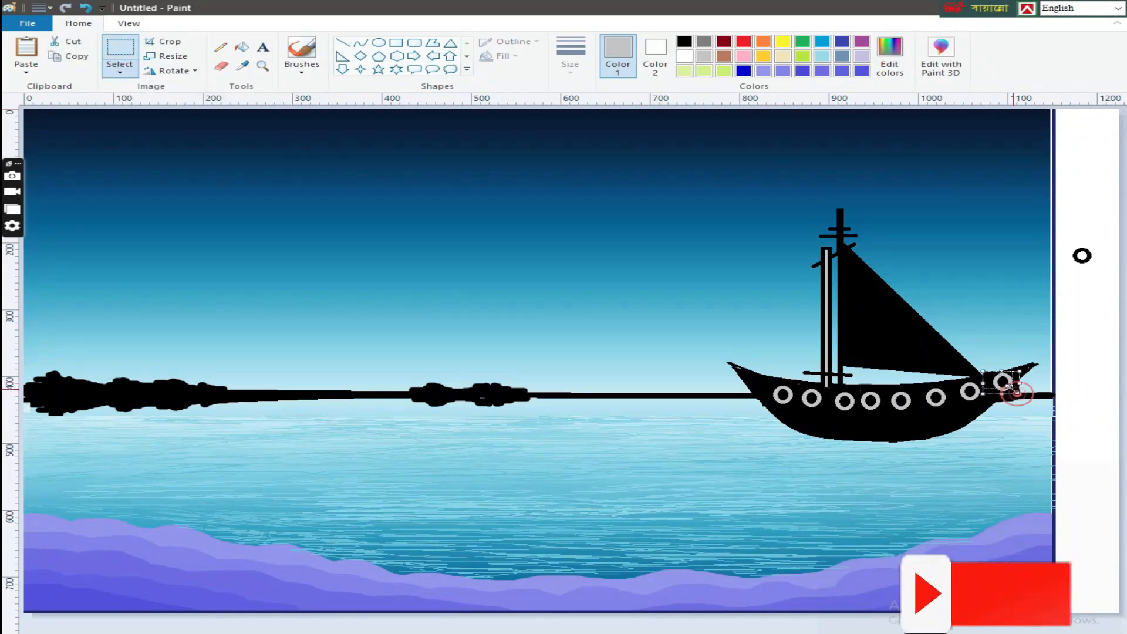
pyautogui.click(86, 7)
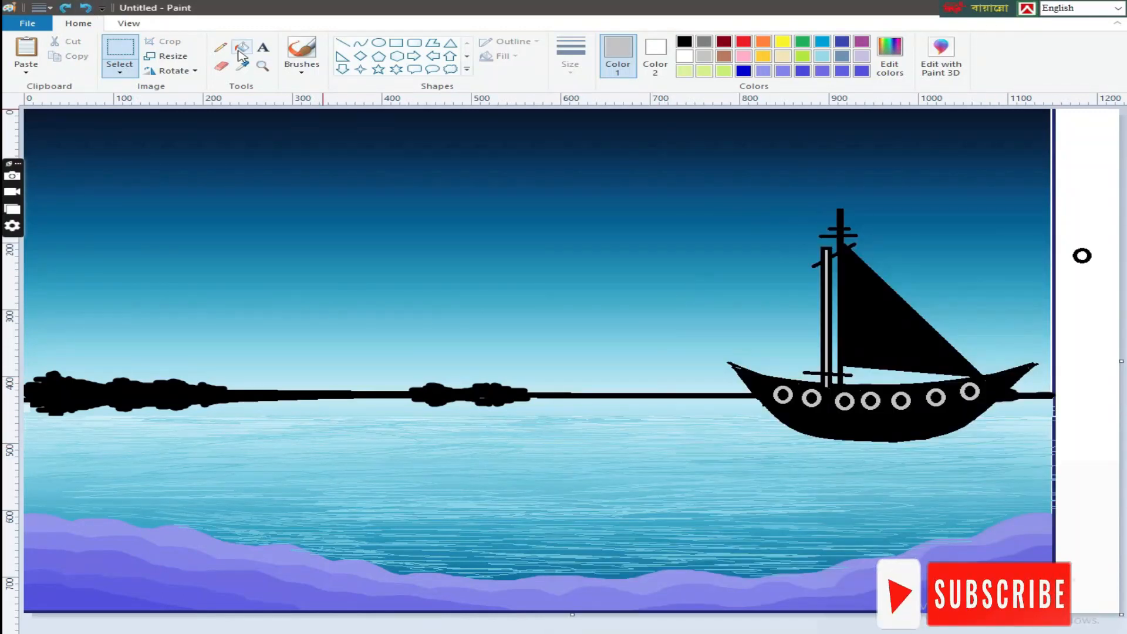
# Pencil light gray dashes along the hull's upper rim and light gray ripple strokes along its bottom edge.
pyautogui.click(221, 47)
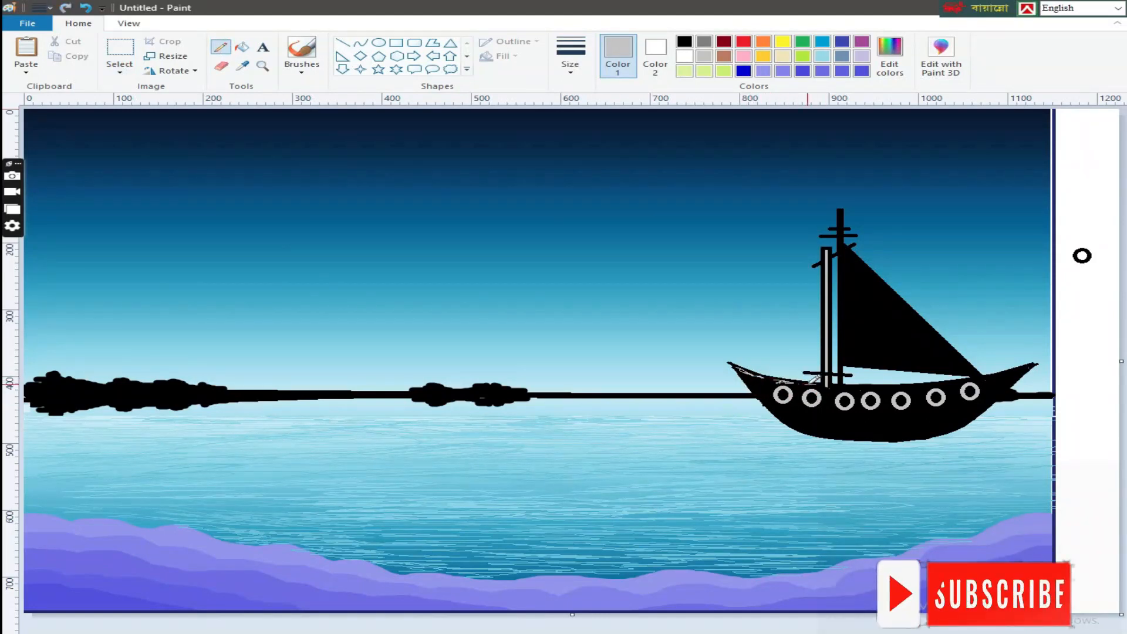
pyautogui.moveTo(832, 388); pyautogui.dragTo(889, 385)
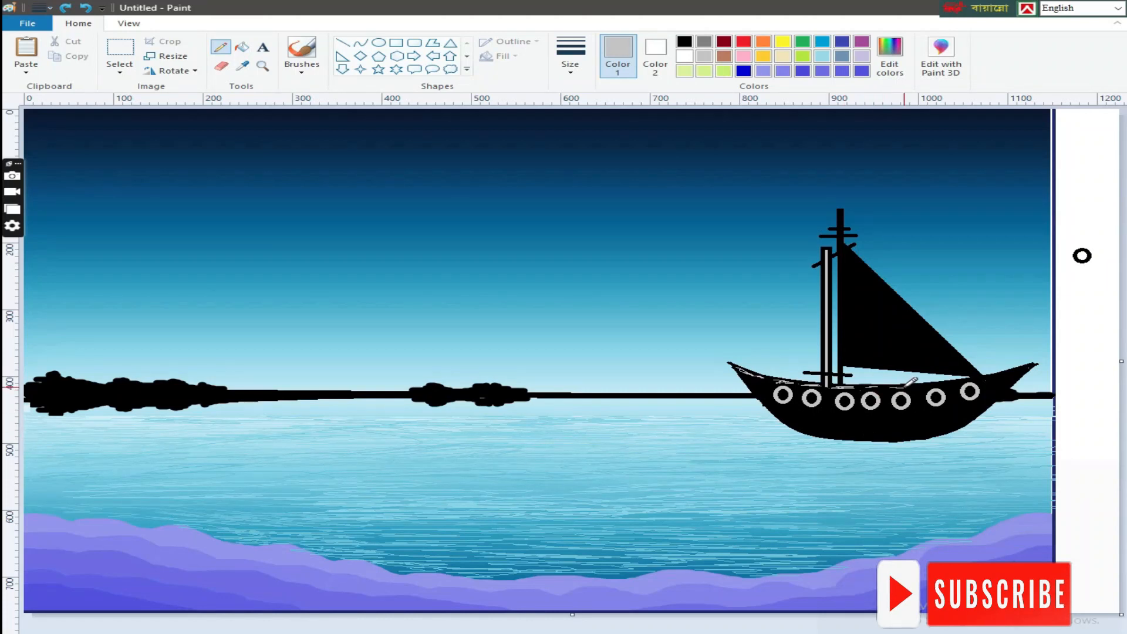
pyautogui.moveTo(940, 385); pyautogui.dragTo(1012, 372)
pyautogui.click(988, 377)
pyautogui.moveTo(1019, 369); pyautogui.dragTo(1027, 367)
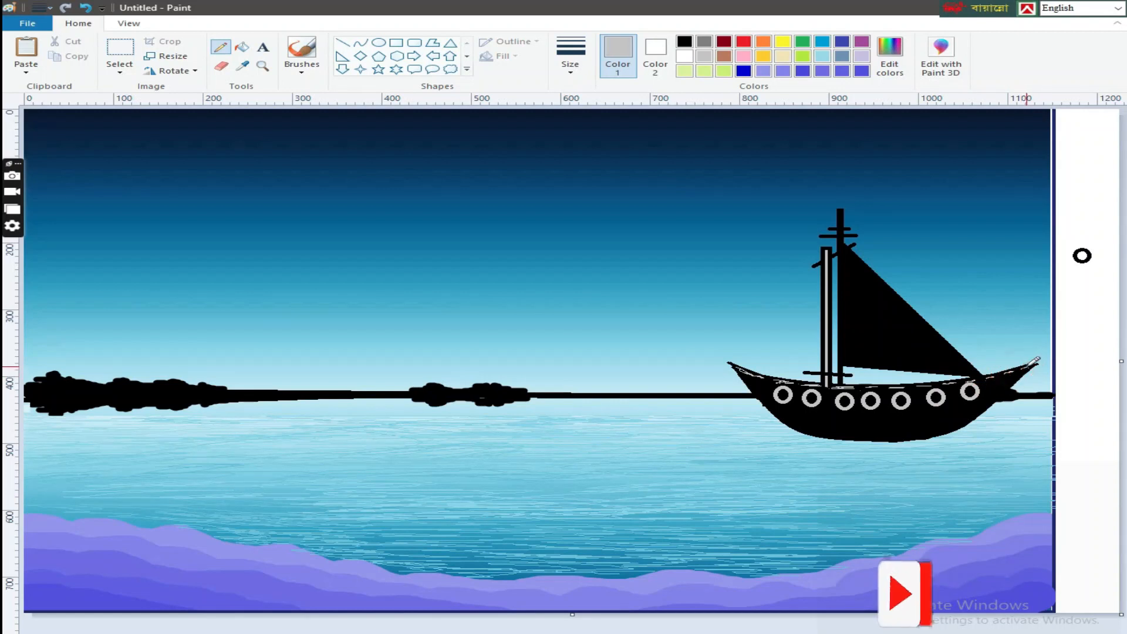
pyautogui.click(808, 432)
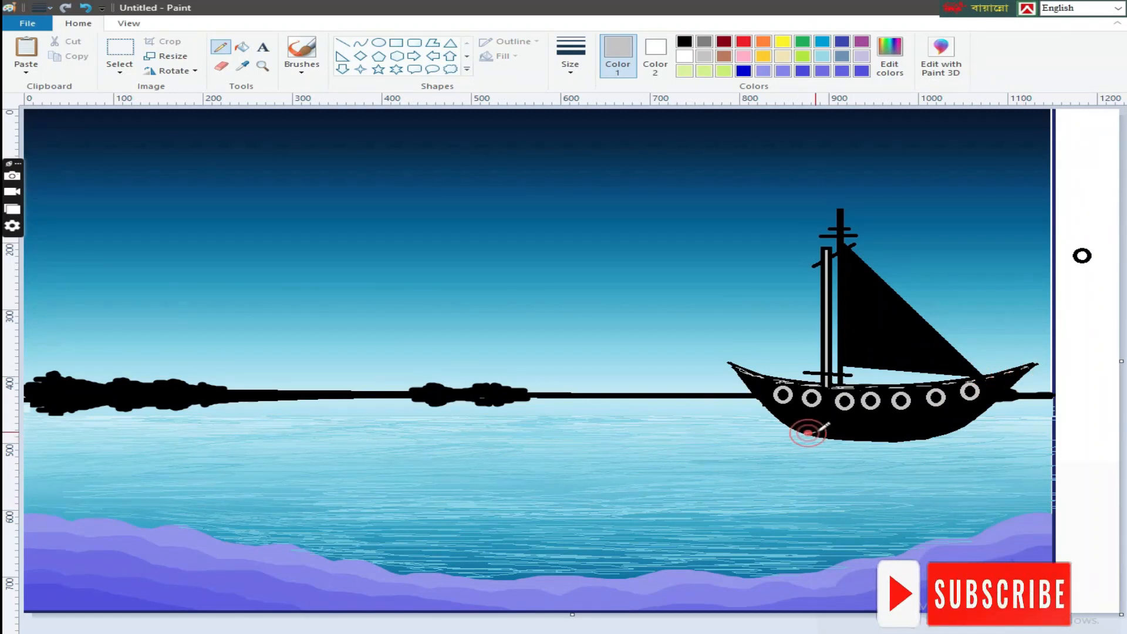
pyautogui.moveTo(854, 433)
pyautogui.mouseDown()
pyautogui.moveTo(966, 426)
pyautogui.moveTo(912, 437)
pyautogui.moveTo(941, 438)
pyautogui.moveTo(818, 439)
pyautogui.mouseUp()
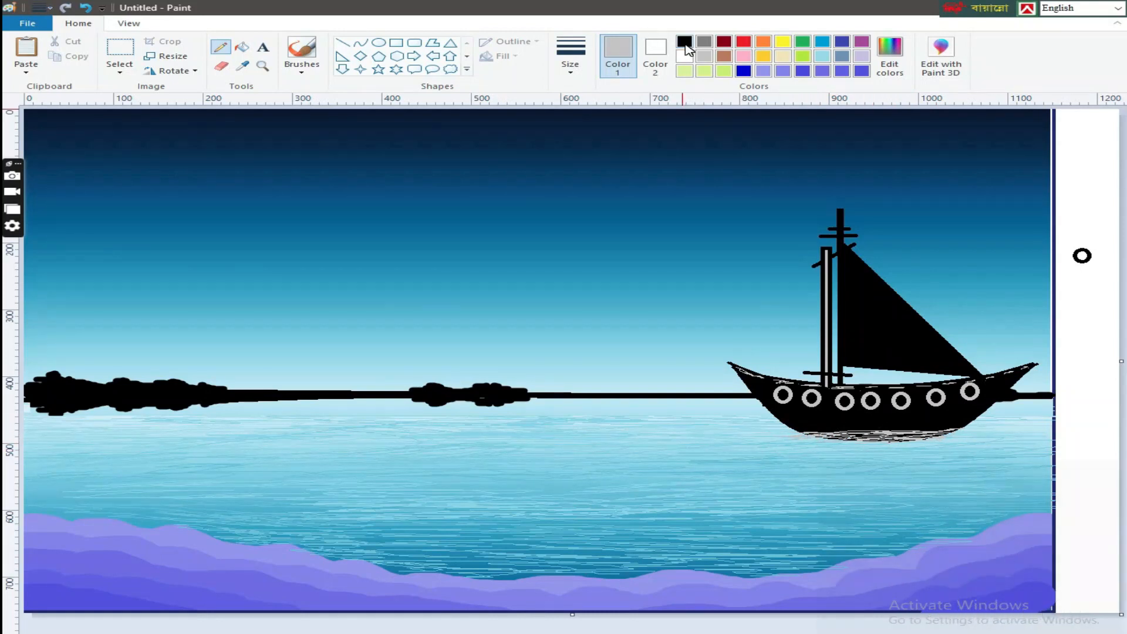
# Mix a dark gray as the primary color and pencil horizontal ripple strokes under the boat as its reflection, spreading to both sides.
pyautogui.click(685, 45)
pyautogui.click(889, 57)
pyautogui.click(757, 327)
pyautogui.click(413, 426)
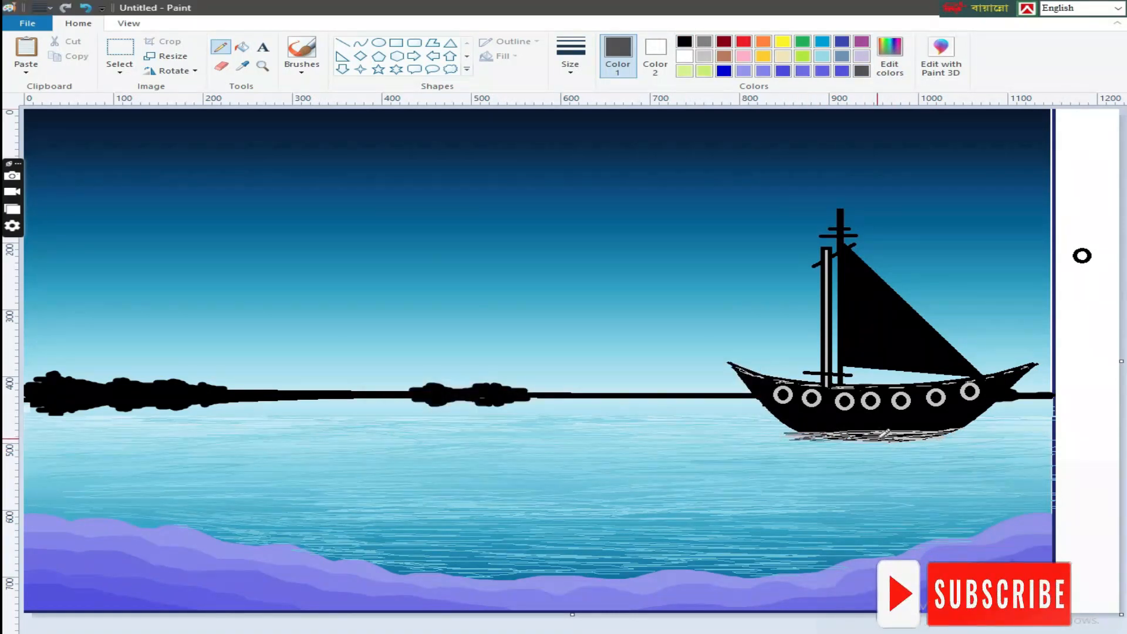
pyautogui.moveTo(988, 434)
pyautogui.mouseDown()
pyautogui.moveTo(801, 439)
pyautogui.moveTo(817, 433)
pyautogui.moveTo(785, 448)
pyautogui.mouseUp()
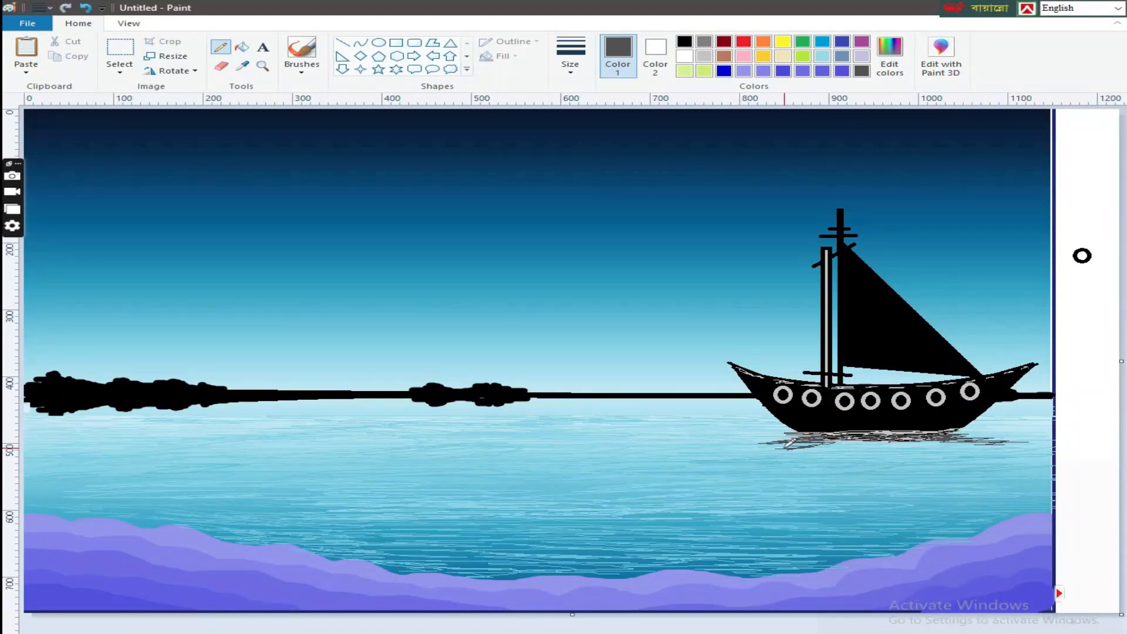
pyautogui.moveTo(881, 436)
pyautogui.mouseDown()
pyautogui.moveTo(979, 443)
pyautogui.moveTo(764, 444)
pyautogui.moveTo(780, 435)
pyautogui.moveTo(749, 446)
pyautogui.moveTo(1018, 450)
pyautogui.mouseUp()
pyautogui.moveTo(786, 448)
pyautogui.mouseDown()
pyautogui.moveTo(811, 452)
pyautogui.moveTo(669, 454)
pyautogui.mouseUp()
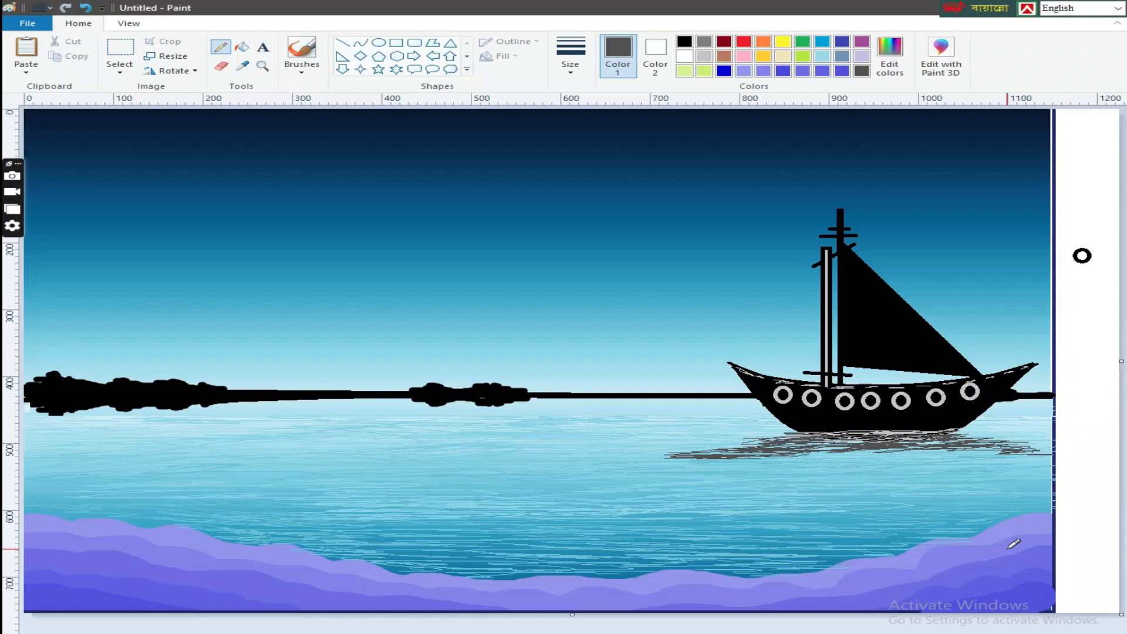
pyautogui.moveTo(857, 447); pyautogui.dragTo(825, 456)
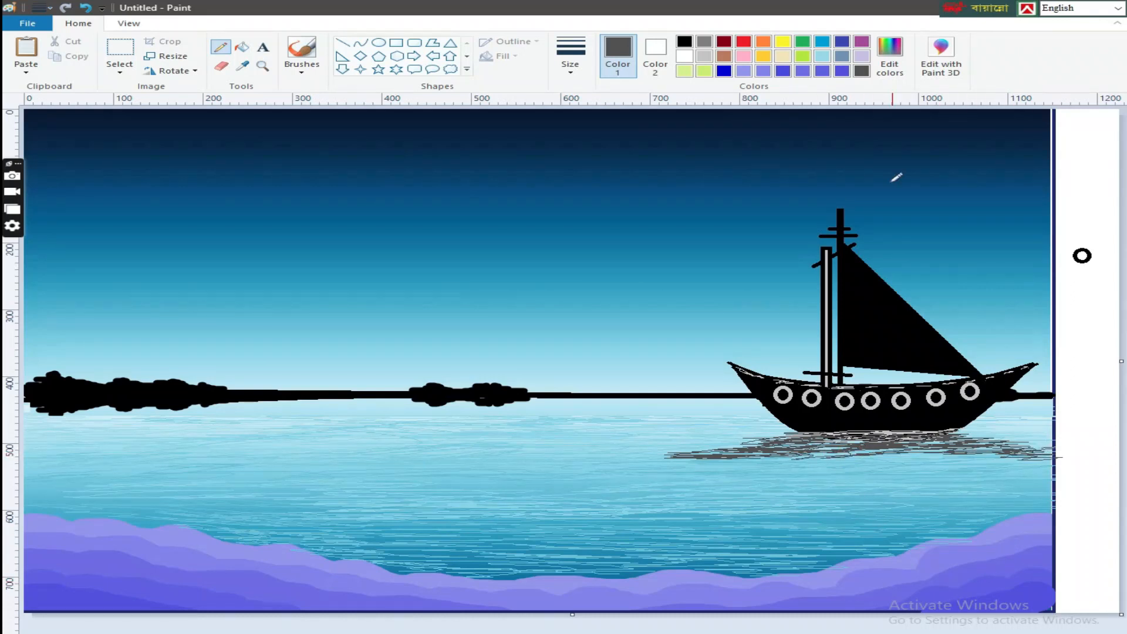
# Narrow the canvas to cut off the blank strip and add dark gray ripple strokes toward the picture's edge in the boat's reflection.
pyautogui.moveTo(1121, 360); pyautogui.dragTo(1053, 361)
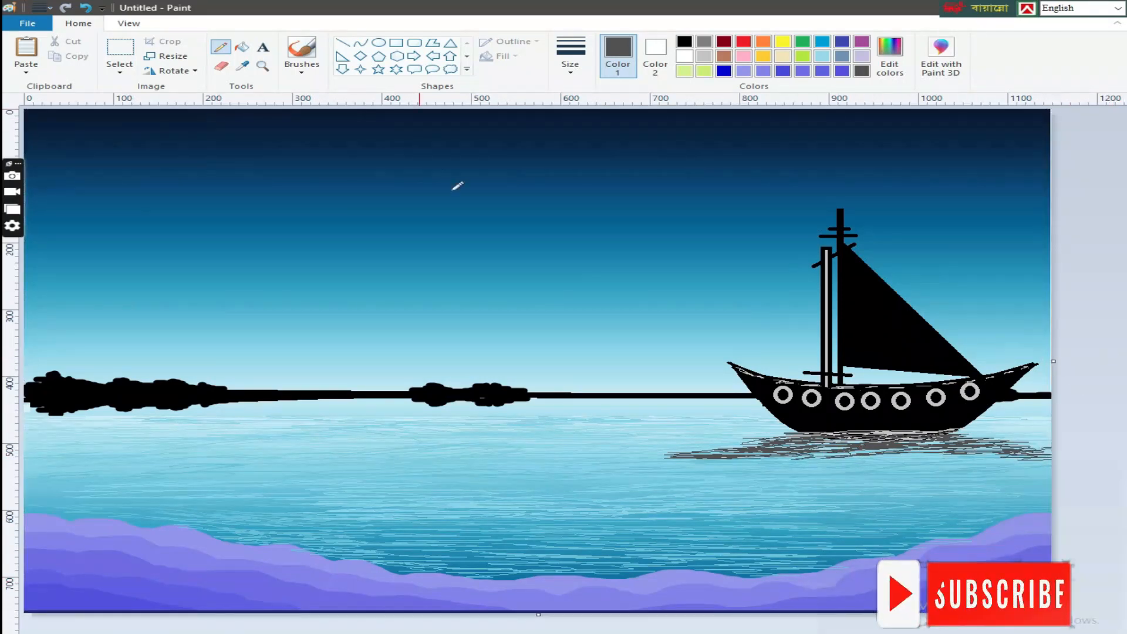
pyautogui.moveTo(916, 446)
pyautogui.mouseDown()
pyautogui.moveTo(1016, 460)
pyautogui.moveTo(624, 461)
pyautogui.moveTo(1045, 457)
pyautogui.mouseUp()
# Pencil black ripple strokes across the boat's reflection, trying a thicker line and undoing its first stroke.
pyautogui.click(685, 41)
pyautogui.moveTo(693, 452)
pyautogui.mouseDown()
pyautogui.moveTo(868, 430)
pyautogui.moveTo(998, 440)
pyautogui.moveTo(880, 451)
pyautogui.moveTo(1045, 452)
pyautogui.moveTo(756, 452)
pyautogui.moveTo(883, 451)
pyautogui.mouseUp()
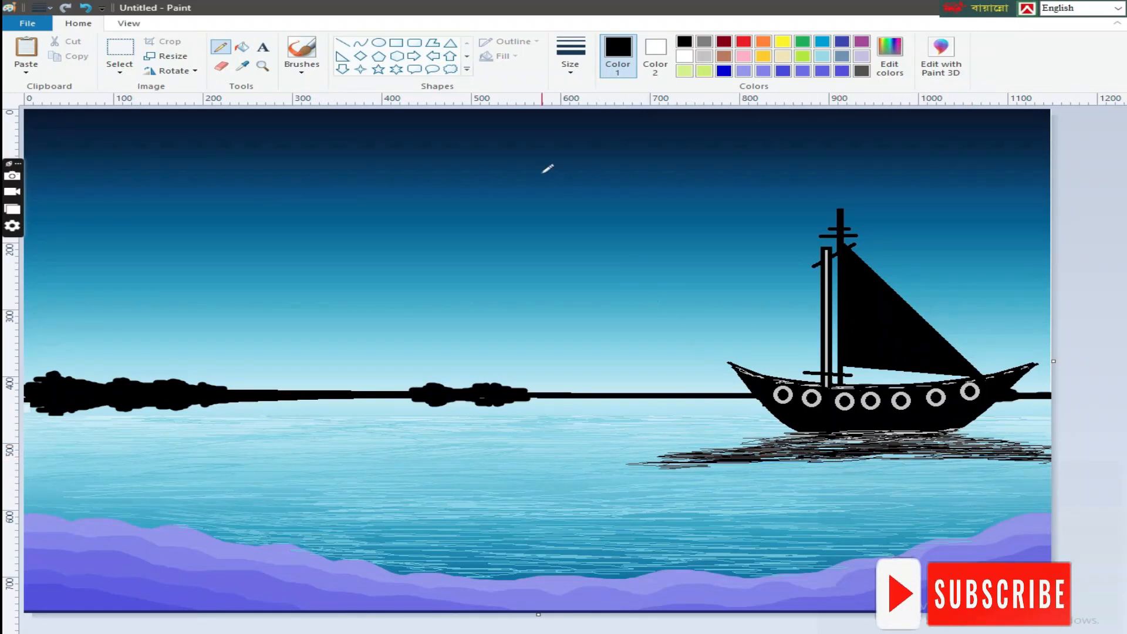
pyautogui.click(569, 71)
pyautogui.click(598, 123)
pyautogui.moveTo(778, 464); pyautogui.dragTo(781, 465)
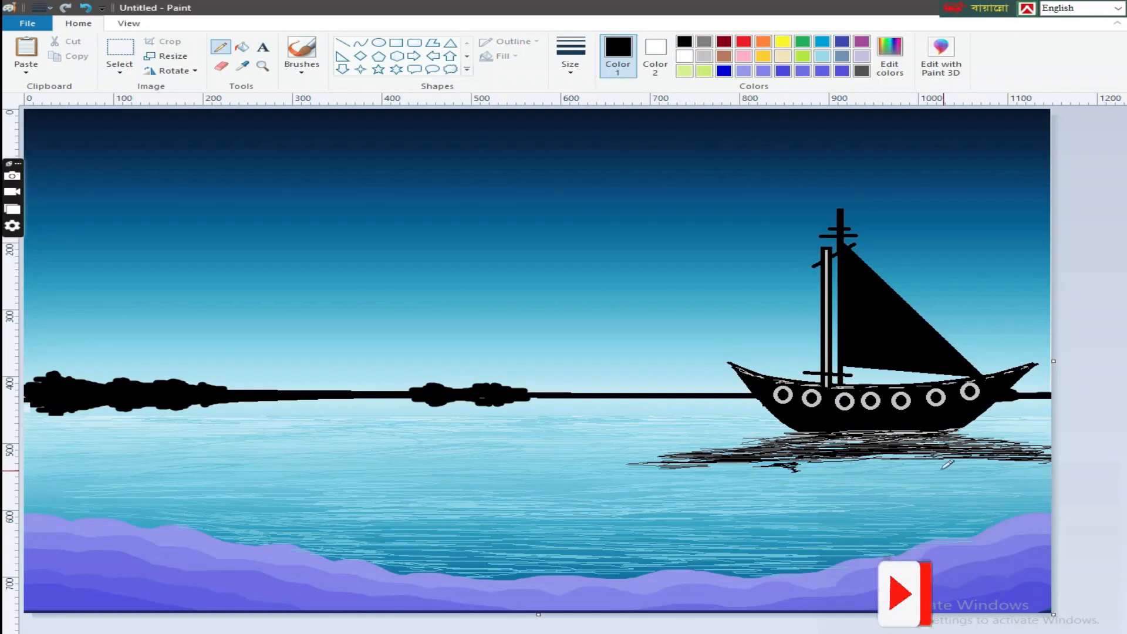
pyautogui.click(86, 9)
pyautogui.moveTo(853, 460)
pyautogui.mouseDown()
pyautogui.moveTo(681, 468)
pyautogui.moveTo(1036, 461)
pyautogui.moveTo(781, 459)
pyautogui.mouseUp()
pyautogui.moveTo(598, 467); pyautogui.dragTo(1079, 461)
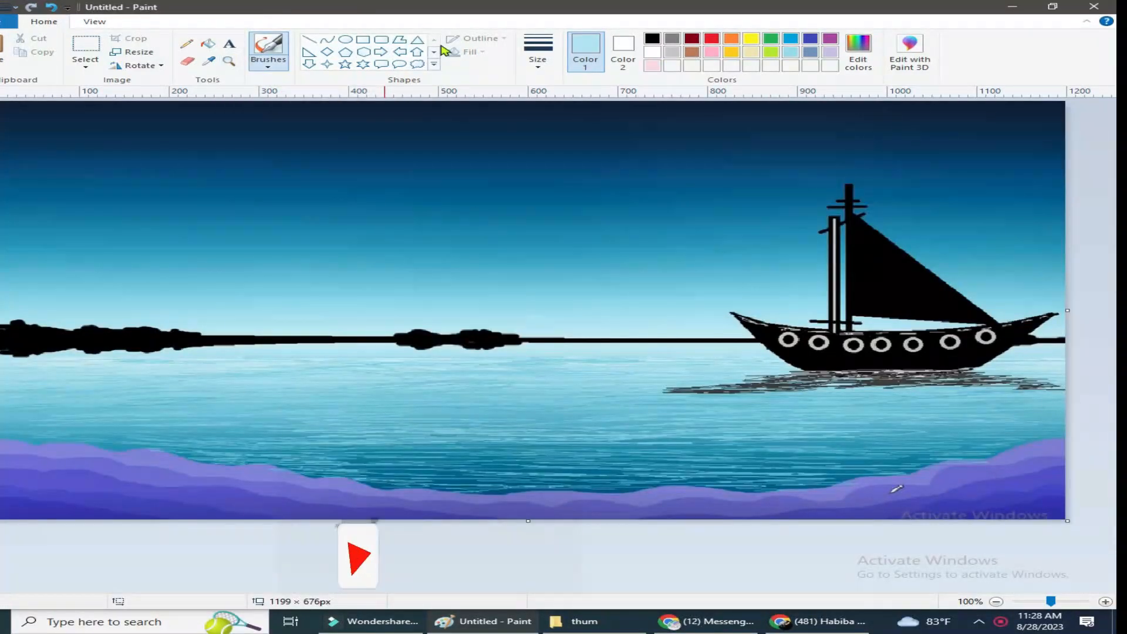
# Draw a solid white full moon about 95 pixels wide at the top middle of the night sky.
pyautogui.click(651, 39)
pyautogui.click(268, 65)
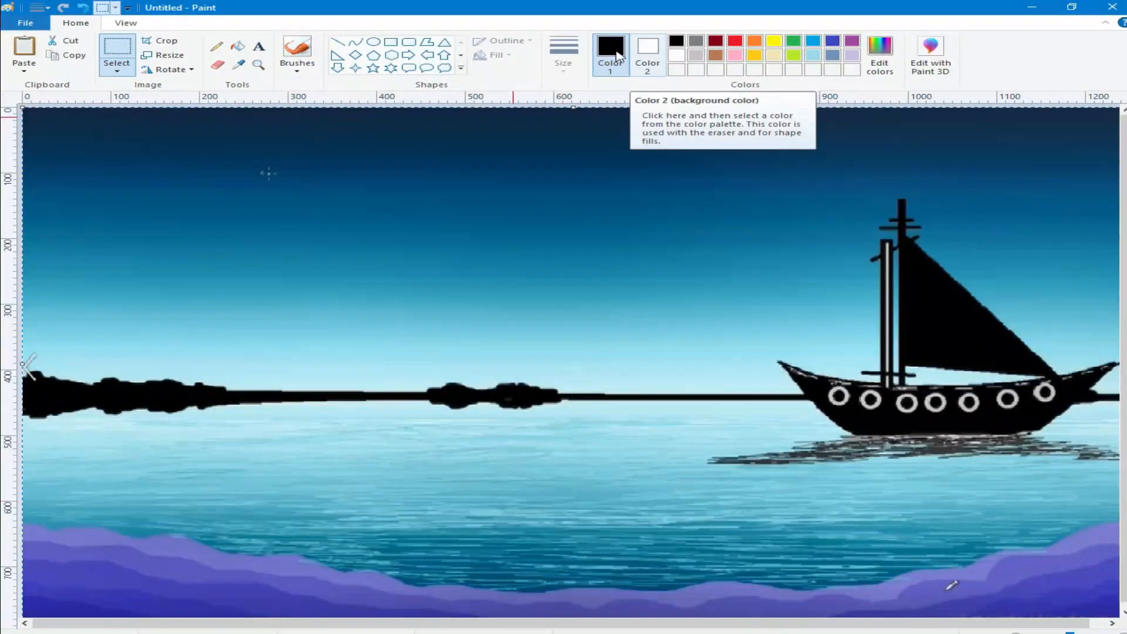
pyautogui.click(678, 59)
pyautogui.click(373, 42)
pyautogui.moveTo(552, 110); pyautogui.dragTo(634, 169)
# Scatter white-filled five-point stars of varying small sizes across the sky on both sides of the moon.
pyautogui.click(374, 68)
pyautogui.click(520, 43)
pyautogui.click(506, 56)
pyautogui.moveTo(847, 125); pyautogui.dragTo(867, 142)
pyautogui.moveTo(1083, 137); pyautogui.dragTo(1092, 147)
pyautogui.moveTo(57, 145); pyautogui.dragTo(66, 155)
pyautogui.moveTo(204, 145); pyautogui.dragTo(212, 154)
pyautogui.click(397, 206)
pyautogui.moveTo(397, 205); pyautogui.dragTo(400, 208)
pyautogui.moveTo(1076, 293); pyautogui.dragTo(1084, 301)
pyautogui.moveTo(639, 240); pyautogui.dragTo(646, 246)
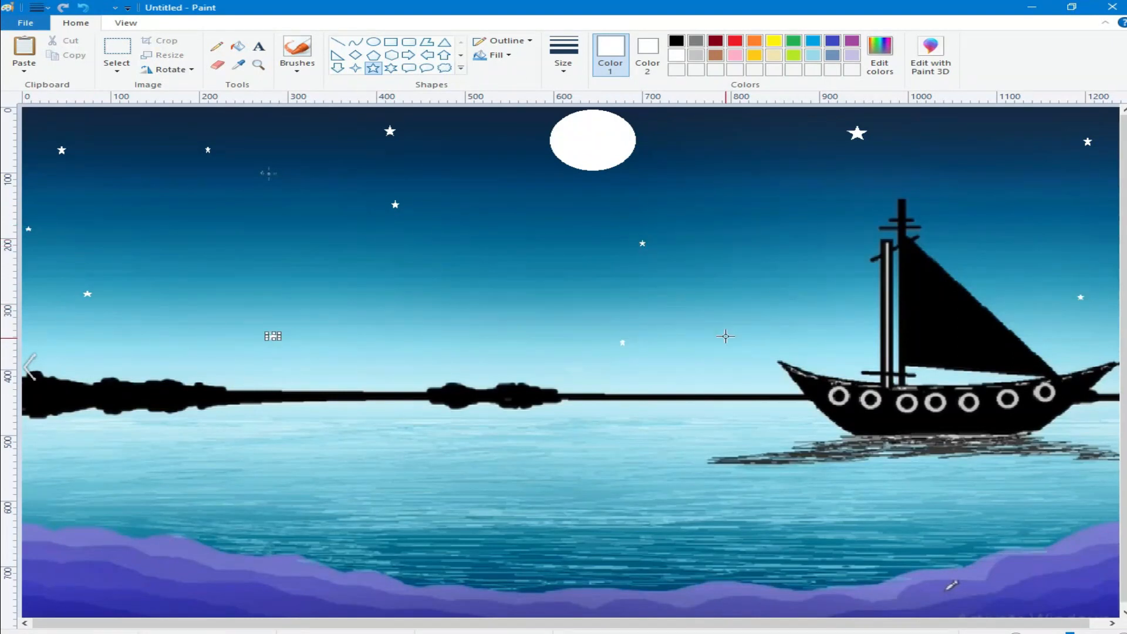
pyautogui.moveTo(713, 122); pyautogui.dragTo(721, 131)
# Pencil tiny white dots all over the sky as distant stars, from the top edge down towards the horizon.
pyautogui.click(216, 47)
pyautogui.click(193, 122)
pyautogui.click(269, 120)
pyautogui.click(272, 145)
pyautogui.click(328, 108)
pyautogui.click(326, 135)
pyautogui.click(332, 160)
pyautogui.click(112, 152)
pyautogui.click(66, 180)
pyautogui.click(70, 209)
pyautogui.click(454, 122)
pyautogui.click(473, 136)
pyautogui.click(428, 149)
pyautogui.click(511, 152)
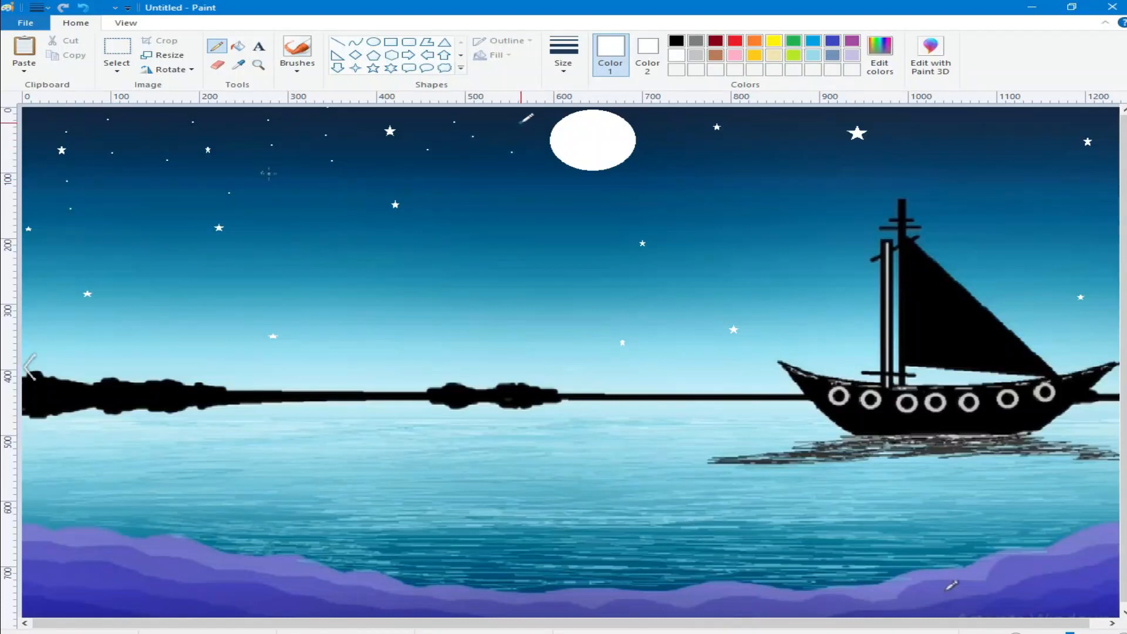
pyautogui.click(661, 119)
pyautogui.click(787, 138)
pyautogui.click(911, 116)
pyautogui.click(988, 120)
pyautogui.click(1044, 139)
pyautogui.click(1022, 197)
pyautogui.click(1039, 251)
pyautogui.click(809, 294)
pyautogui.click(166, 320)
pyautogui.click(201, 291)
pyautogui.click(78, 339)
pyautogui.click(787, 276)
pyautogui.click(778, 214)
pyautogui.click(813, 187)
pyautogui.click(891, 174)
pyautogui.click(976, 191)
pyautogui.click(1015, 235)
pyautogui.click(1056, 263)
# Paint a bare black tree near the picture's left edge, with a trunk rising from the purple shore and thin forking branches.
pyautogui.click(297, 67)
pyautogui.click(294, 148)
pyautogui.click(679, 39)
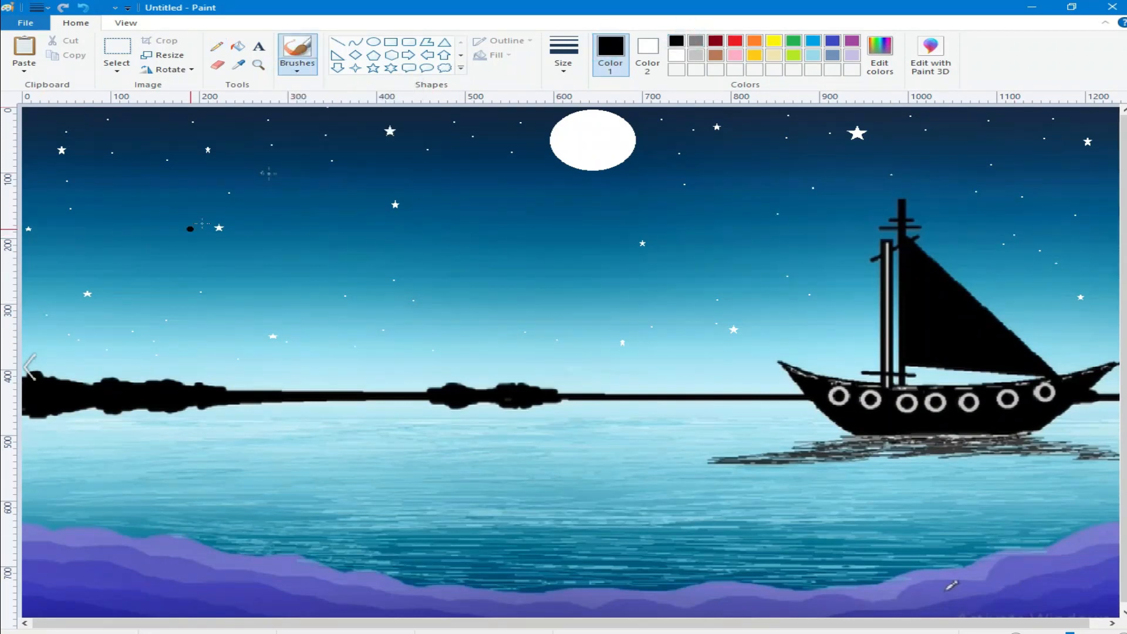
pyautogui.moveTo(70, 290)
pyautogui.mouseDown()
pyautogui.moveTo(98, 412)
pyautogui.moveTo(79, 614)
pyautogui.mouseUp()
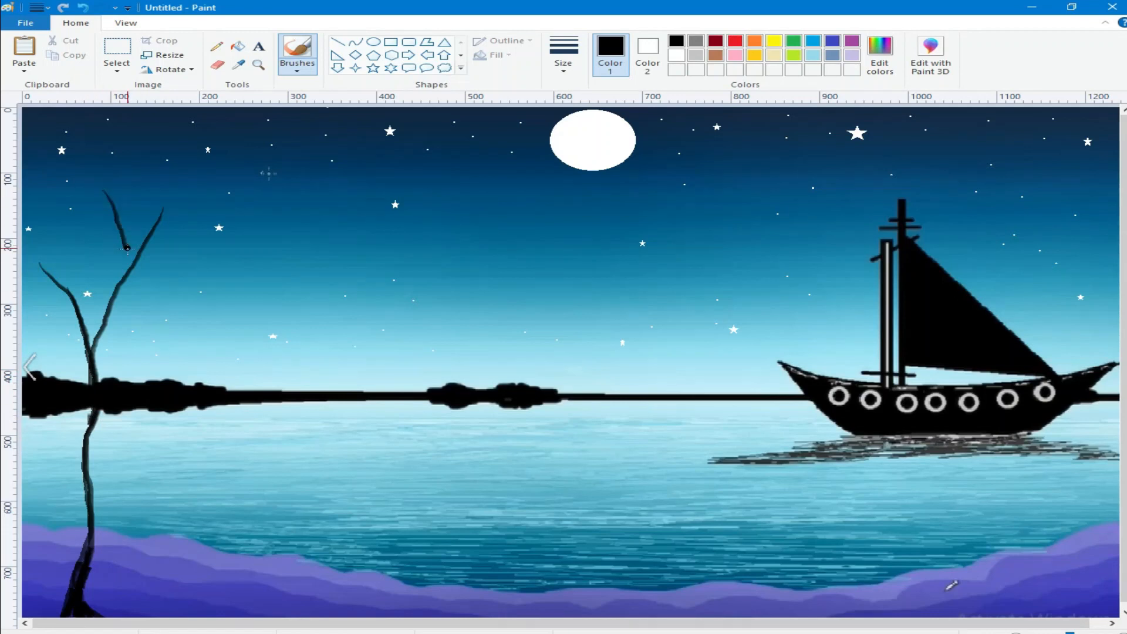
pyautogui.moveTo(304, 288)
pyautogui.mouseDown()
pyautogui.moveTo(156, 378)
pyautogui.moveTo(120, 508)
pyautogui.mouseUp()
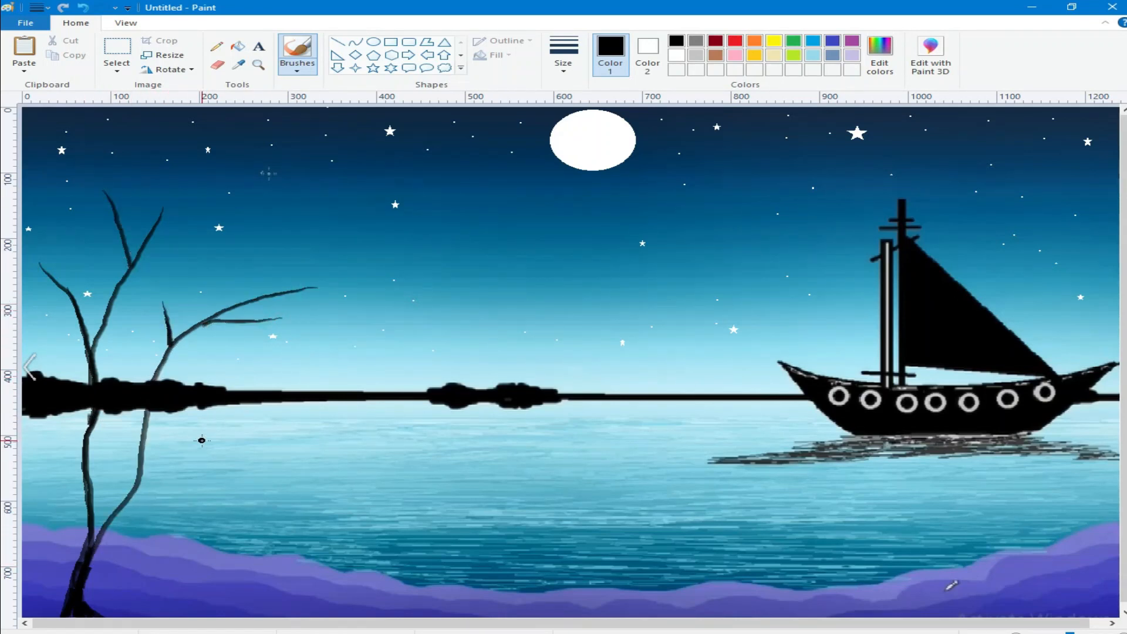
pyautogui.moveTo(223, 431); pyautogui.dragTo(133, 500)
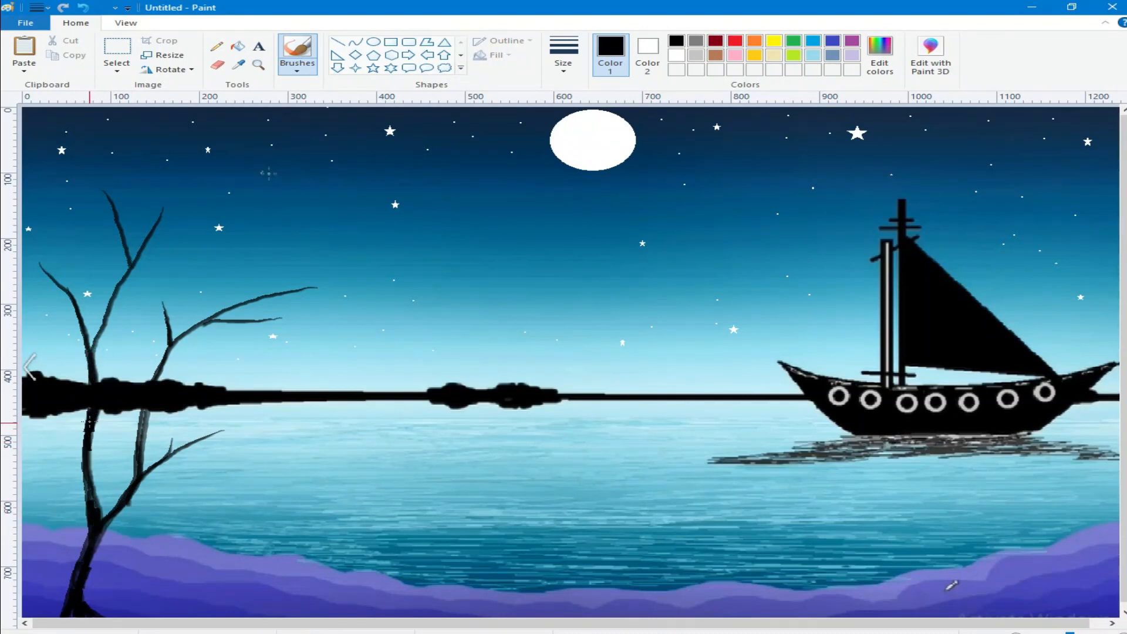
# Paint clumps of black foliage over the tree's upper branch tips with a coarser textured brush.
pyautogui.click(296, 70)
pyautogui.click(350, 118)
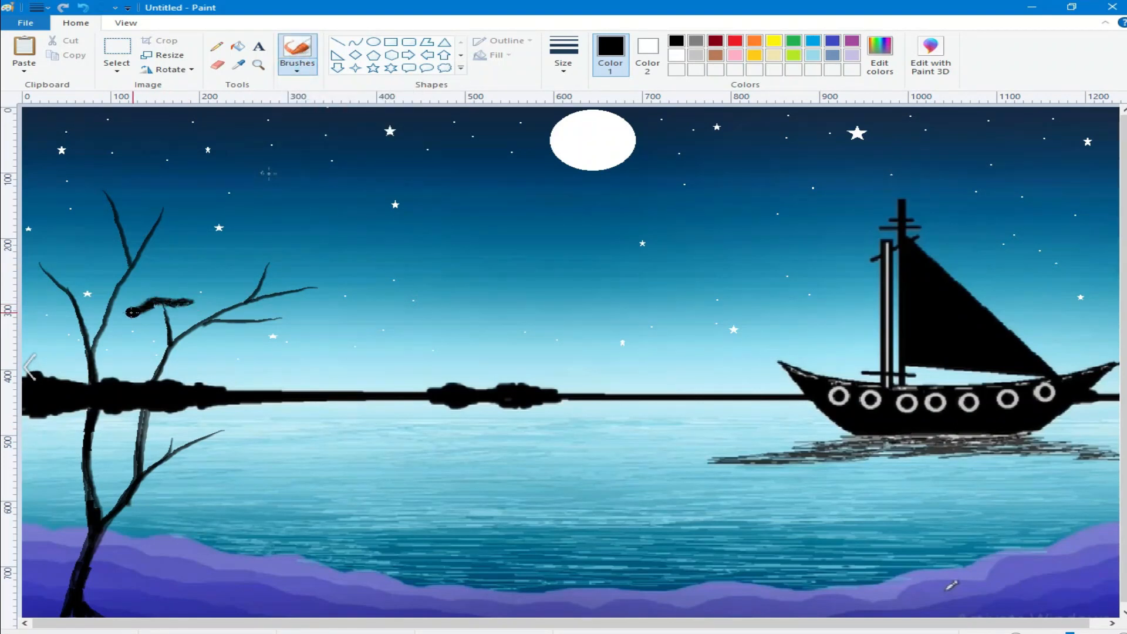
pyautogui.moveTo(145, 290)
pyautogui.mouseDown()
pyautogui.moveTo(189, 282)
pyautogui.moveTo(126, 294)
pyautogui.mouseUp()
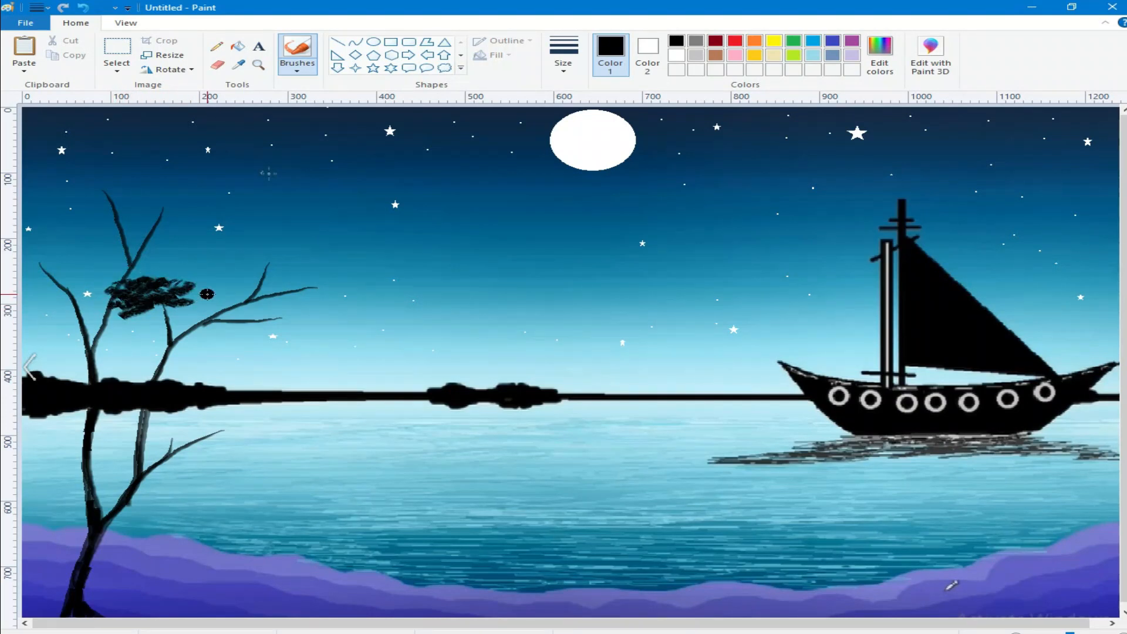
pyautogui.moveTo(199, 276)
pyautogui.mouseDown()
pyautogui.moveTo(129, 317)
pyautogui.moveTo(94, 308)
pyautogui.moveTo(226, 290)
pyautogui.moveTo(141, 274)
pyautogui.moveTo(158, 302)
pyautogui.moveTo(147, 303)
pyautogui.mouseUp()
pyautogui.moveTo(288, 266)
pyautogui.mouseDown()
pyautogui.moveTo(216, 263)
pyautogui.moveTo(293, 267)
pyautogui.moveTo(246, 246)
pyautogui.moveTo(321, 269)
pyautogui.moveTo(326, 253)
pyautogui.moveTo(247, 240)
pyautogui.moveTo(296, 247)
pyautogui.moveTo(330, 279)
pyautogui.moveTo(296, 272)
pyautogui.moveTo(287, 321)
pyautogui.moveTo(226, 307)
pyautogui.moveTo(318, 332)
pyautogui.moveTo(275, 303)
pyautogui.moveTo(250, 304)
pyautogui.moveTo(295, 320)
pyautogui.moveTo(260, 306)
pyautogui.moveTo(280, 321)
pyautogui.moveTo(278, 307)
pyautogui.moveTo(325, 342)
pyautogui.moveTo(282, 305)
pyautogui.moveTo(322, 330)
pyautogui.moveTo(293, 289)
pyautogui.moveTo(274, 285)
pyautogui.moveTo(277, 303)
pyautogui.moveTo(262, 298)
pyautogui.moveTo(290, 316)
pyautogui.mouseUp()
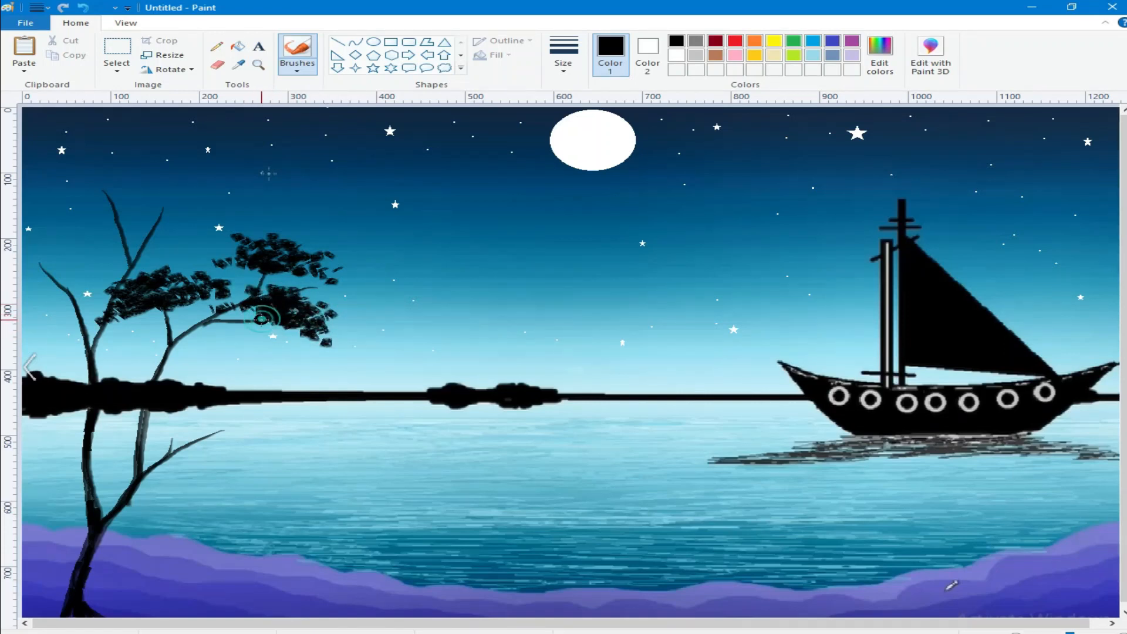
pyautogui.moveTo(205, 218)
pyautogui.mouseDown()
pyautogui.moveTo(127, 213)
pyautogui.moveTo(171, 204)
pyautogui.moveTo(200, 218)
pyautogui.moveTo(138, 200)
pyautogui.moveTo(155, 187)
pyautogui.moveTo(249, 222)
pyautogui.moveTo(175, 200)
pyautogui.moveTo(127, 211)
pyautogui.moveTo(122, 199)
pyautogui.moveTo(162, 185)
pyautogui.moveTo(221, 206)
pyautogui.moveTo(191, 186)
pyautogui.moveTo(65, 191)
pyautogui.moveTo(135, 177)
pyautogui.moveTo(56, 172)
pyautogui.moveTo(93, 169)
pyautogui.moveTo(78, 158)
pyautogui.moveTo(46, 209)
pyautogui.moveTo(75, 204)
pyautogui.mouseUp()
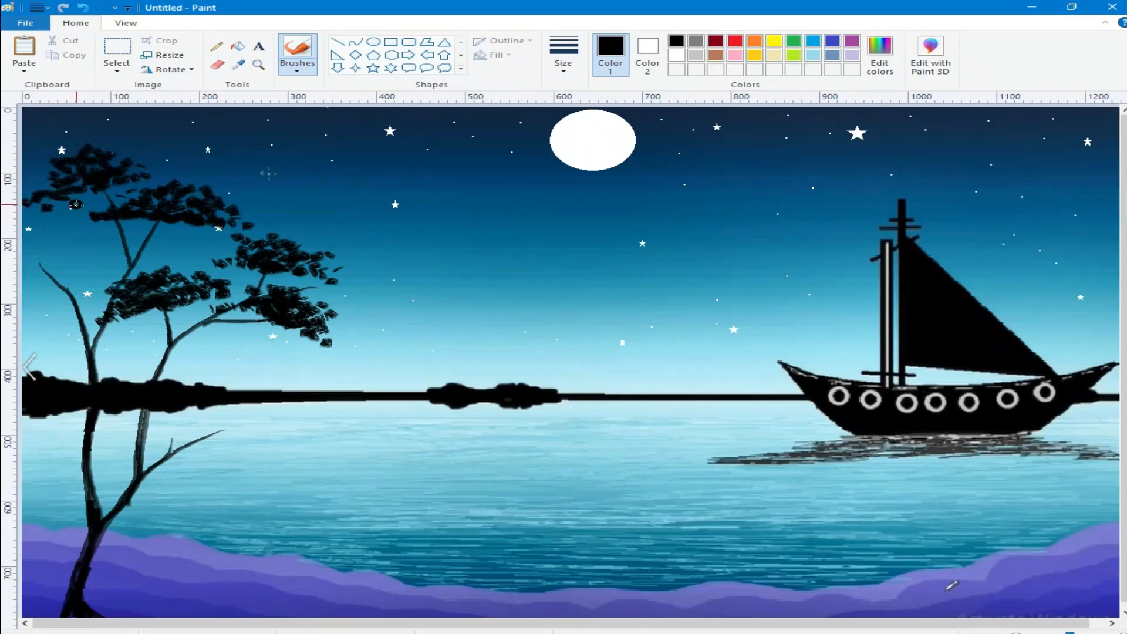
pyautogui.moveTo(51, 264)
pyautogui.mouseDown()
pyautogui.moveTo(35, 277)
pyautogui.moveTo(94, 261)
pyautogui.moveTo(39, 268)
pyautogui.moveTo(35, 242)
pyautogui.moveTo(64, 237)
pyautogui.moveTo(104, 261)
pyautogui.mouseUp()
# Set the Airbrush size and spray black speckled leaves around the tree's right-hand and middle foliage clumps.
pyautogui.click(297, 66)
pyautogui.click(403, 93)
pyautogui.click(563, 56)
pyautogui.click(604, 168)
pyautogui.moveTo(289, 234)
pyautogui.mouseDown()
pyautogui.moveTo(265, 261)
pyautogui.moveTo(254, 248)
pyautogui.moveTo(336, 266)
pyautogui.moveTo(330, 238)
pyautogui.moveTo(265, 221)
pyautogui.moveTo(203, 244)
pyautogui.moveTo(229, 228)
pyautogui.moveTo(334, 334)
pyautogui.moveTo(341, 321)
pyautogui.moveTo(326, 293)
pyautogui.moveTo(351, 299)
pyautogui.mouseUp()
pyautogui.moveTo(265, 278)
pyautogui.mouseDown()
pyautogui.moveTo(234, 268)
pyautogui.moveTo(316, 276)
pyautogui.moveTo(312, 301)
pyautogui.mouseUp()
pyautogui.moveTo(166, 287); pyautogui.dragTo(203, 268)
pyautogui.moveTo(133, 259)
pyautogui.mouseDown()
pyautogui.moveTo(63, 330)
pyautogui.moveTo(122, 310)
pyautogui.moveTo(76, 310)
pyautogui.moveTo(128, 319)
pyautogui.mouseUp()
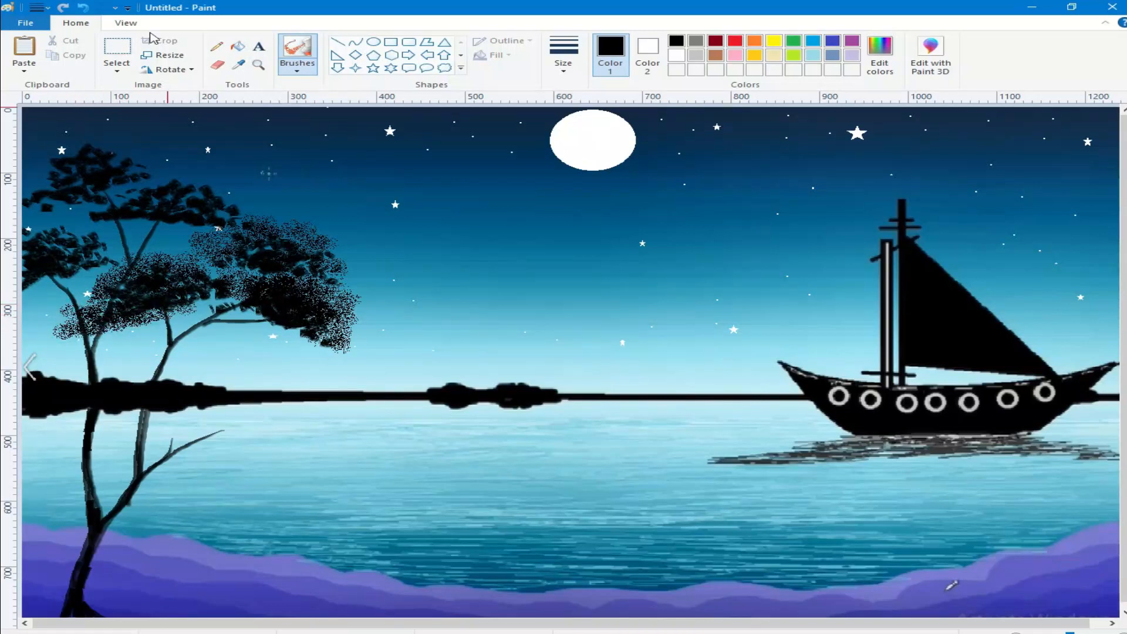
# Undo the last spray strokes on the middle clump, then airbrush black leaves over it and the two topmost clumps.
pyautogui.click(83, 6)
pyautogui.click(83, 6)
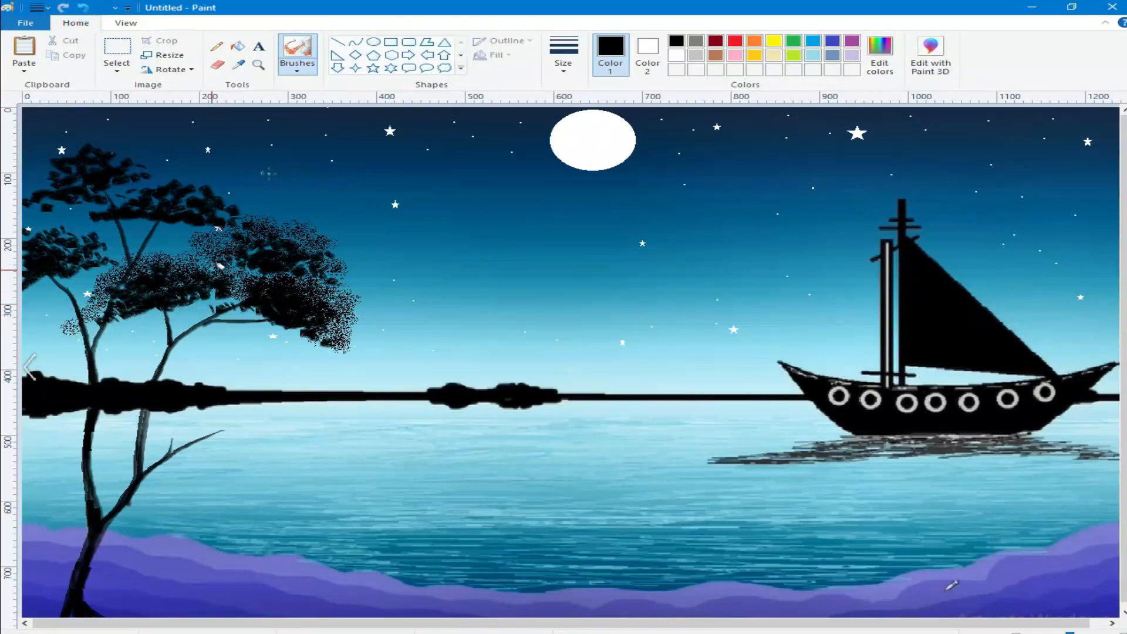
pyautogui.moveTo(131, 276)
pyautogui.mouseDown()
pyautogui.moveTo(160, 271)
pyautogui.moveTo(150, 264)
pyautogui.moveTo(103, 284)
pyautogui.moveTo(200, 257)
pyautogui.mouseUp()
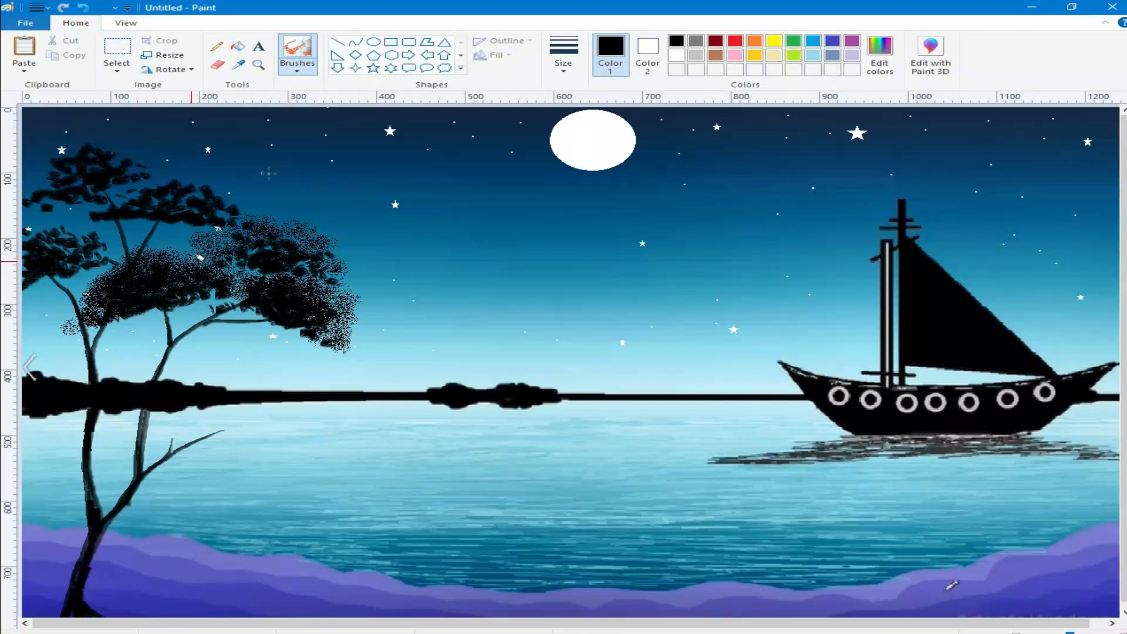
pyautogui.moveTo(222, 216)
pyautogui.mouseDown()
pyautogui.moveTo(191, 165)
pyautogui.moveTo(44, 149)
pyautogui.moveTo(41, 179)
pyautogui.mouseUp()
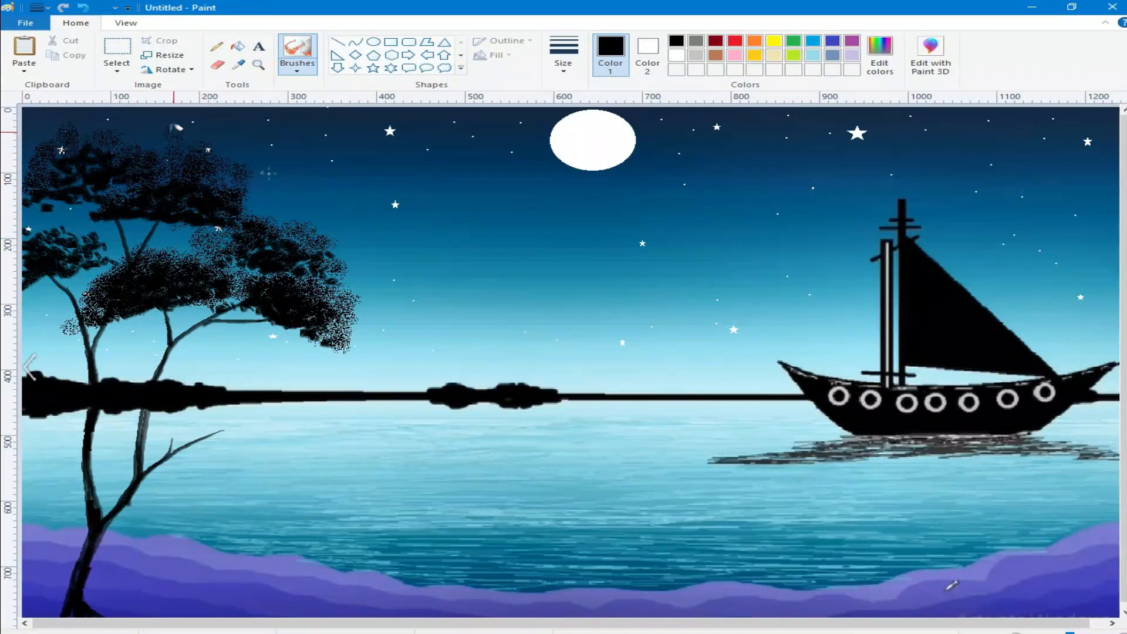